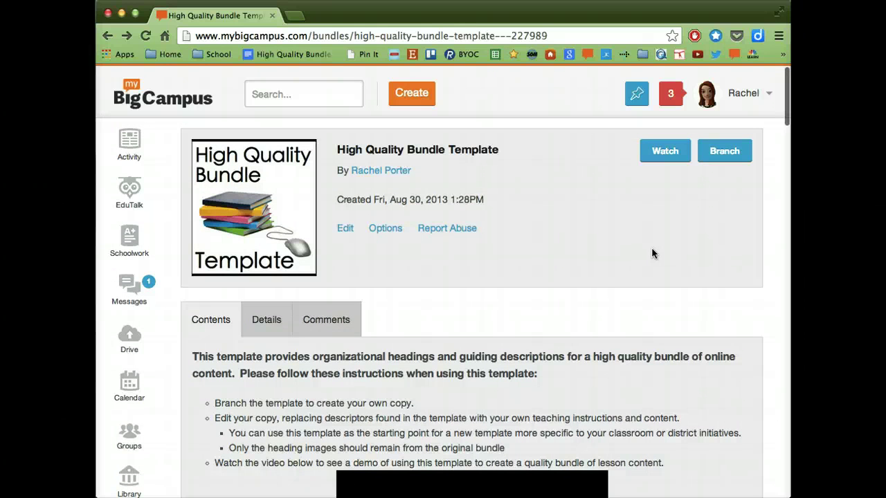
Step: Branch the High Quality Bundle Template to create an own copy of it
{"action": "left_click", "coordinate": [638, 249]}
{"action": "scroll", "coordinate": [638, 247], "scroll_direction": "down", "scroll_amount": 1}
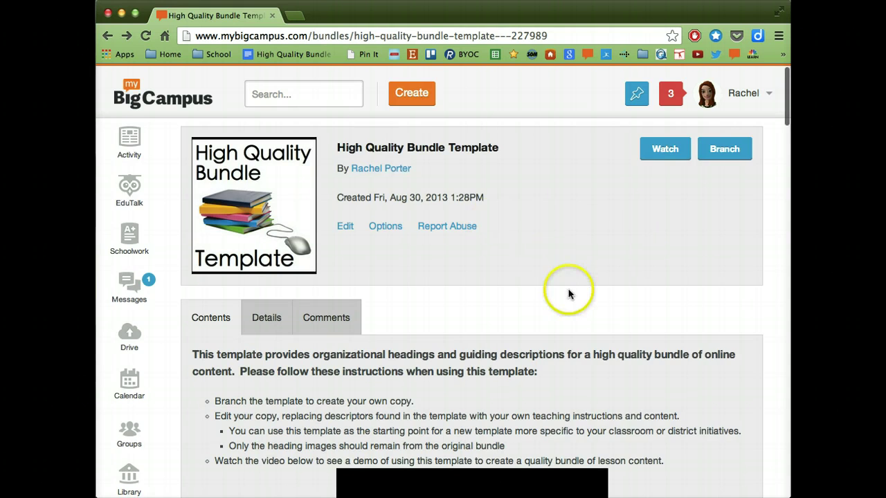
{"action": "scroll", "coordinate": [568, 294], "scroll_direction": "down", "scroll_amount": 3}
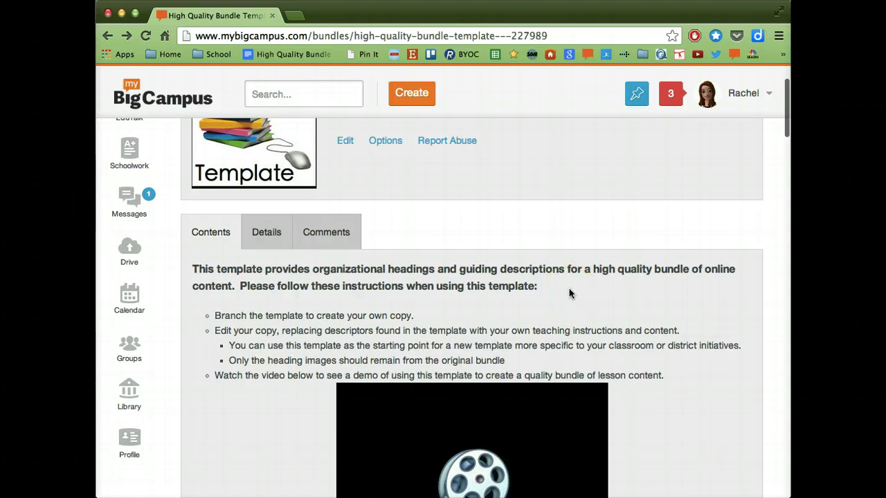
{"action": "scroll", "coordinate": [569, 294], "scroll_direction": "up", "scroll_amount": 3}
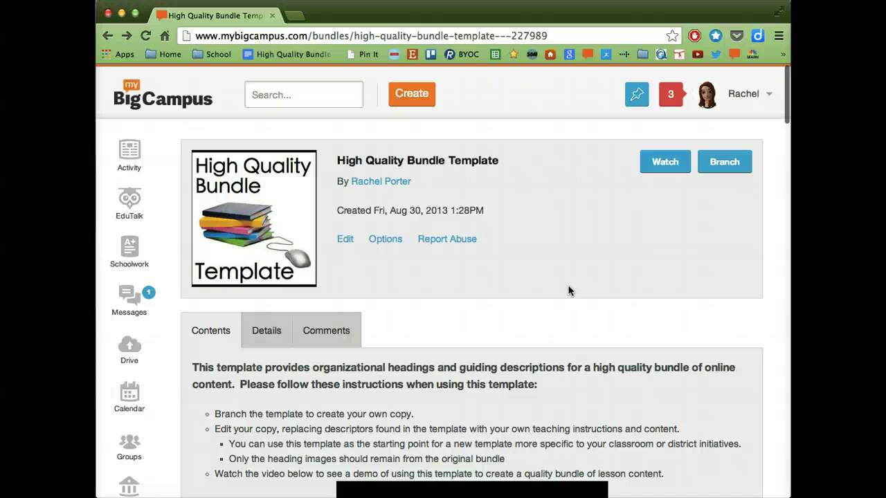
{"action": "left_click", "coordinate": [725, 163]}
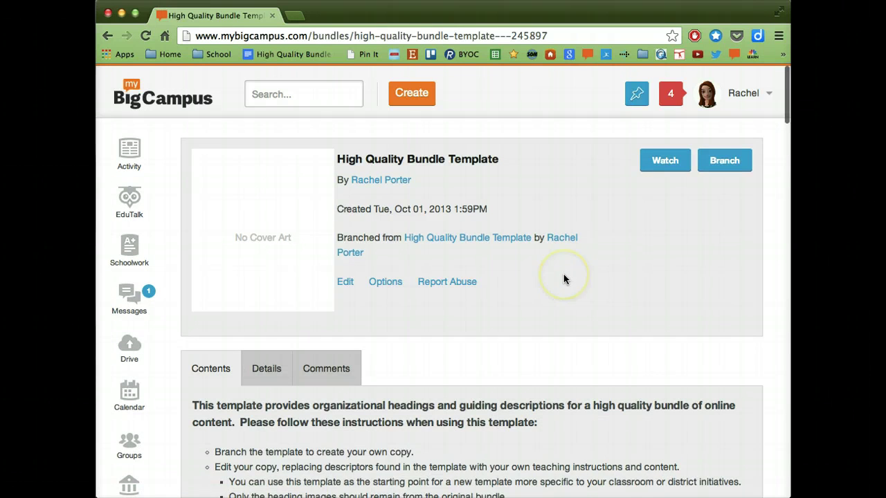
Step: Open the branched copy of the High Quality Bundle Template for editing
{"action": "scroll", "coordinate": [564, 279], "scroll_direction": "down", "scroll_amount": 1}
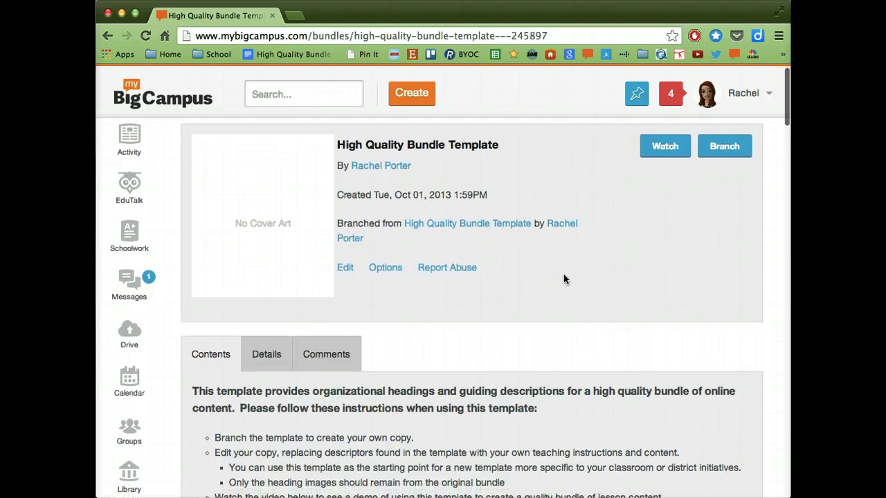
{"action": "scroll", "coordinate": [564, 277], "scroll_direction": "up", "scroll_amount": 1}
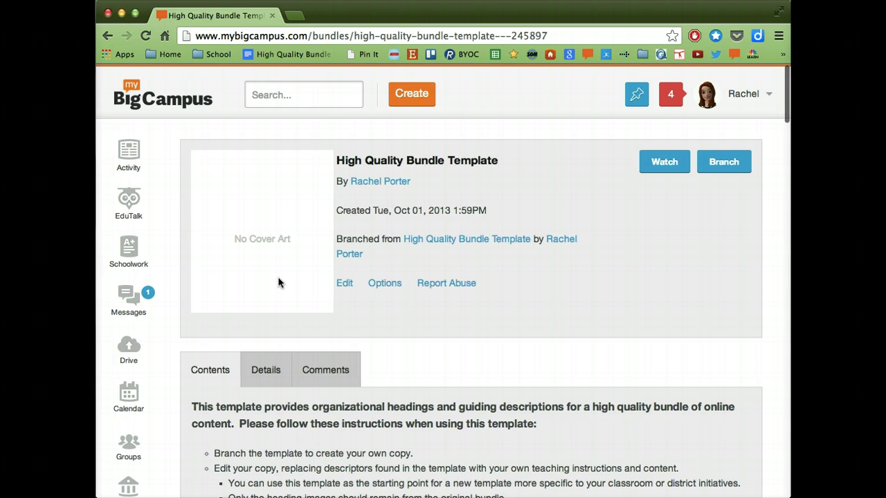
{"action": "left_click", "coordinate": [348, 290]}
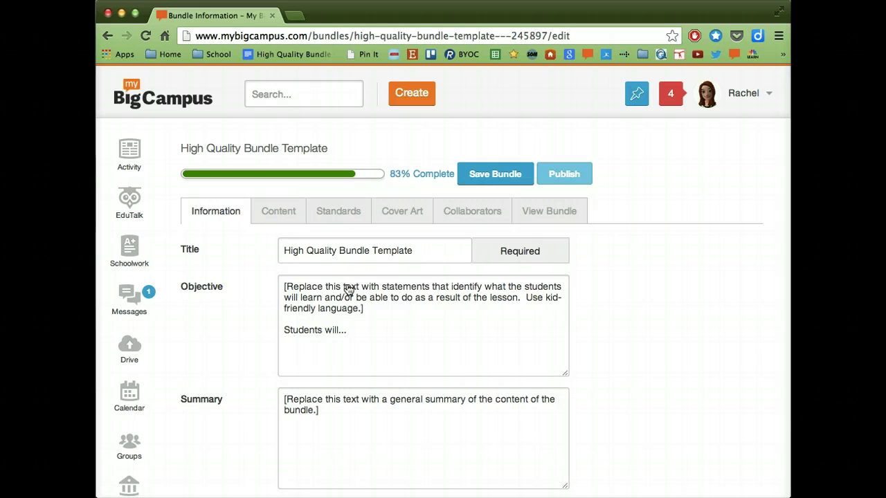
Step: Replace the bundle's title with "Intro to Polygons"
{"action": "scroll", "coordinate": [620, 288], "scroll_direction": "down", "scroll_amount": 3}
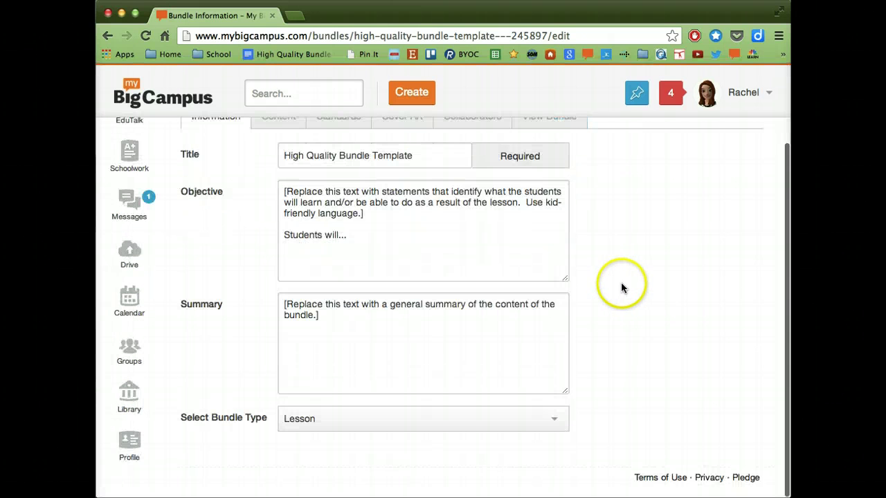
{"action": "scroll", "coordinate": [430, 231], "scroll_direction": "up", "scroll_amount": 1}
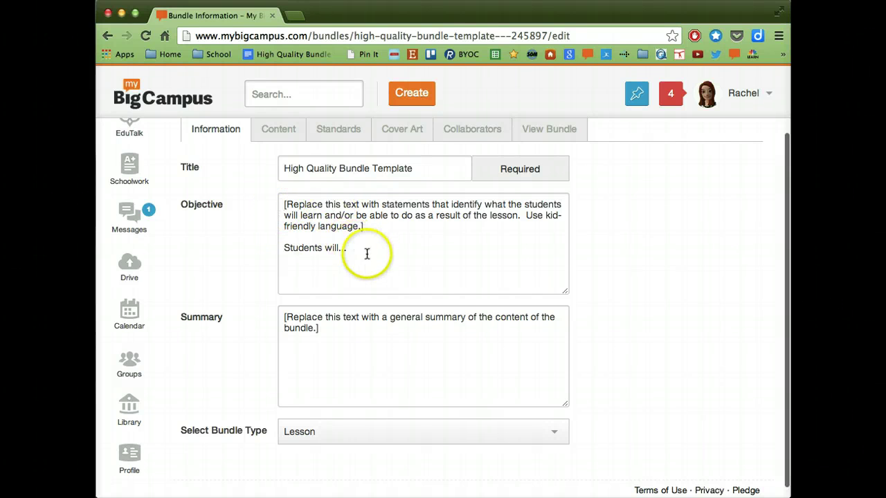
{"action": "left_click", "coordinate": [420, 168]}
{"action": "left_click", "coordinate": [407, 168]}
{"action": "left_click_drag", "start_coordinate": [407, 168], "coordinate": [272, 174]}
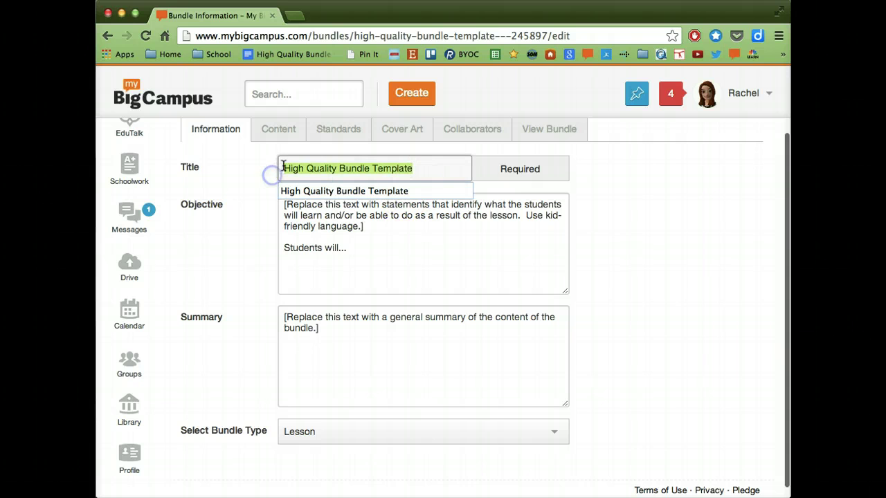
{"action": "type", "text": "Intro"}
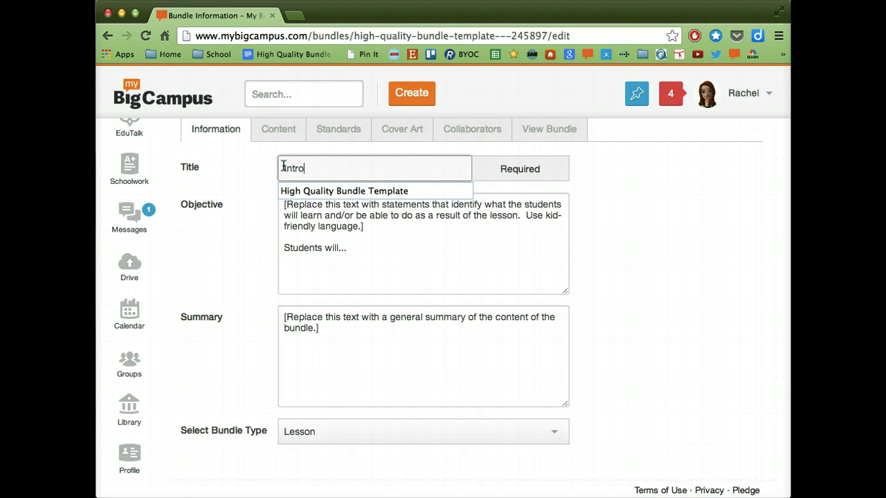
{"action": "type", "text": " to Polygons"}
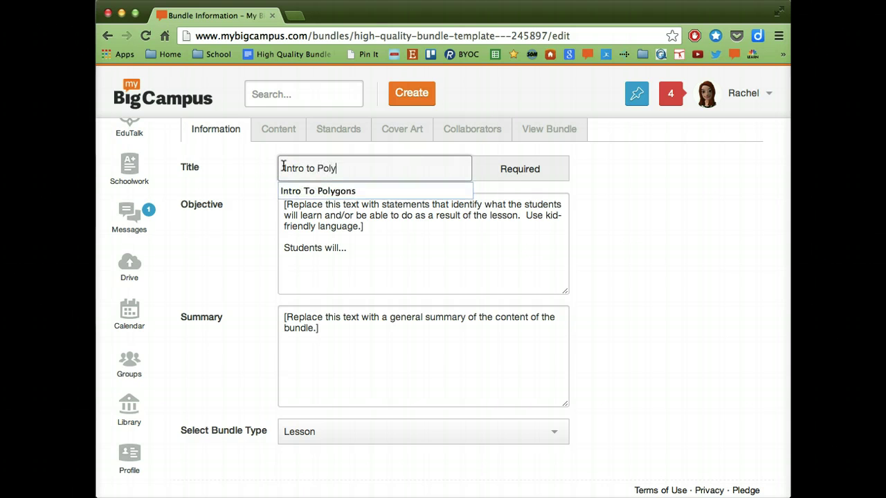
Step: Replace the objective with "Students will identify characteristics of a polygon. Students will distinguish the difference between regular and irregular polygons."
{"action": "left_click", "coordinate": [534, 242]}
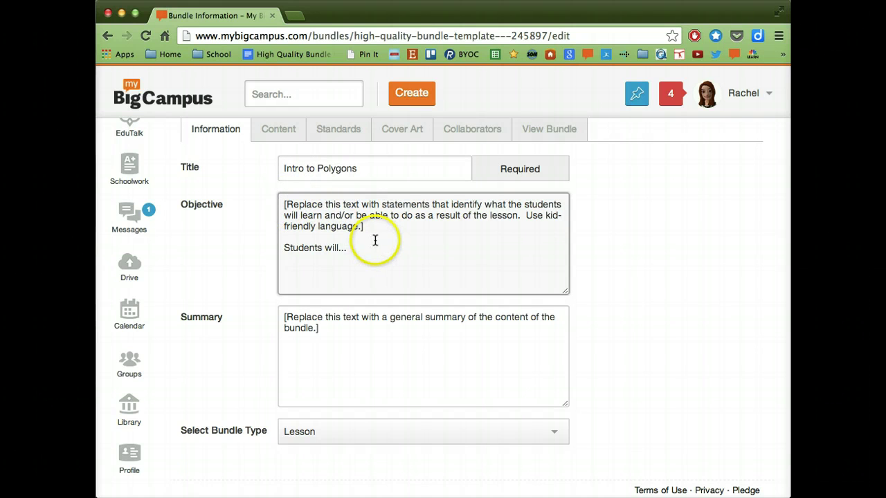
{"action": "left_click_drag", "start_coordinate": [265, 205], "coordinate": [362, 256]}
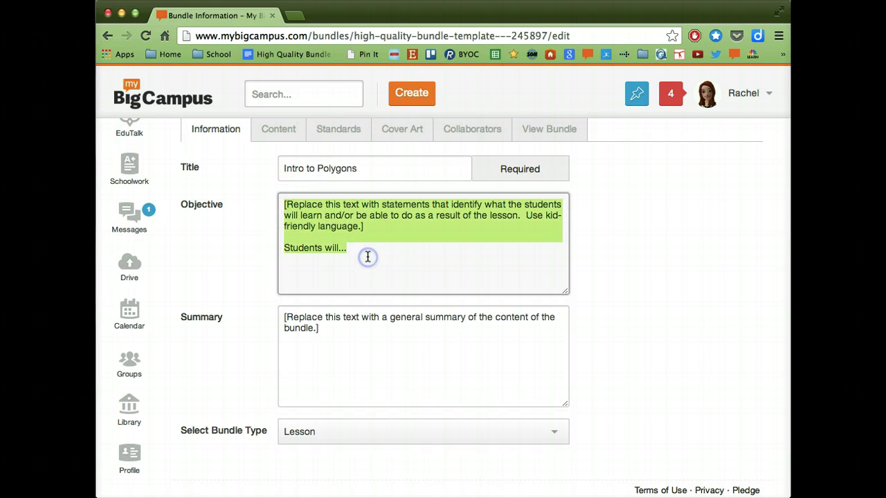
{"action": "key", "text": "BackSpace"}
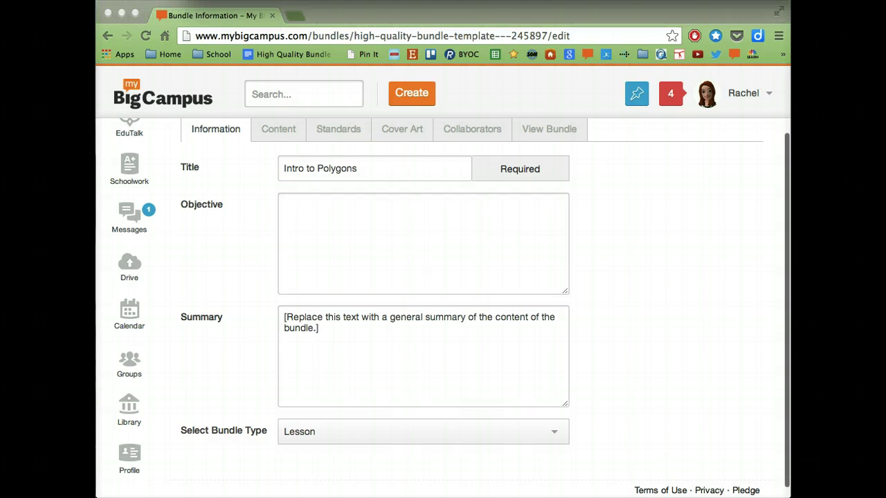
{"action": "left_click", "coordinate": [310, 252]}
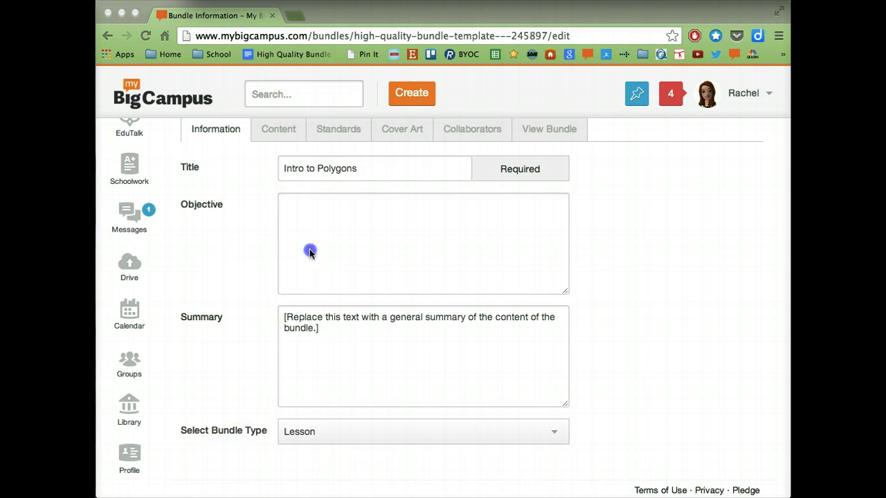
{"action": "type", "text": "Students will identify characteristics of a polygon. Students will distinguish the difference between regular and irregular polygons."}
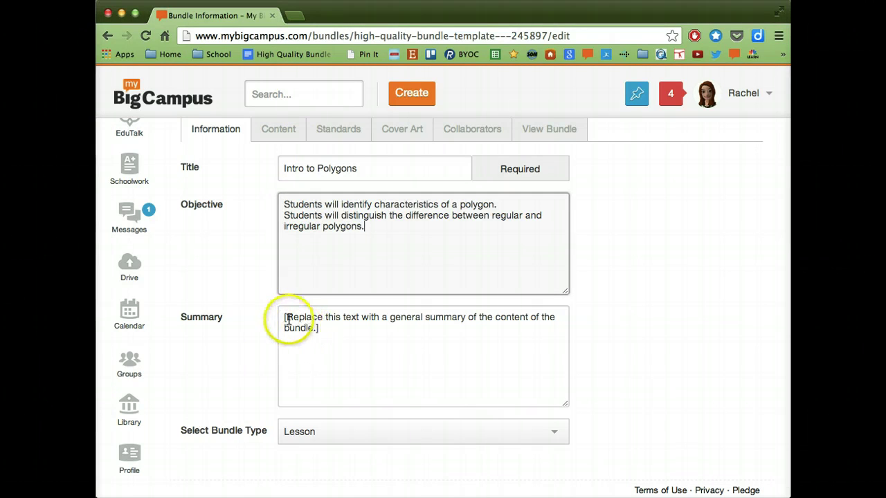
Step: Replace the summary with four lines: Introductory Video; Direct Instruction; Guided Practice / Independent practice / Assessment; Additional instruction and practice resources
{"action": "left_click_drag", "start_coordinate": [286, 318], "coordinate": [336, 330]}
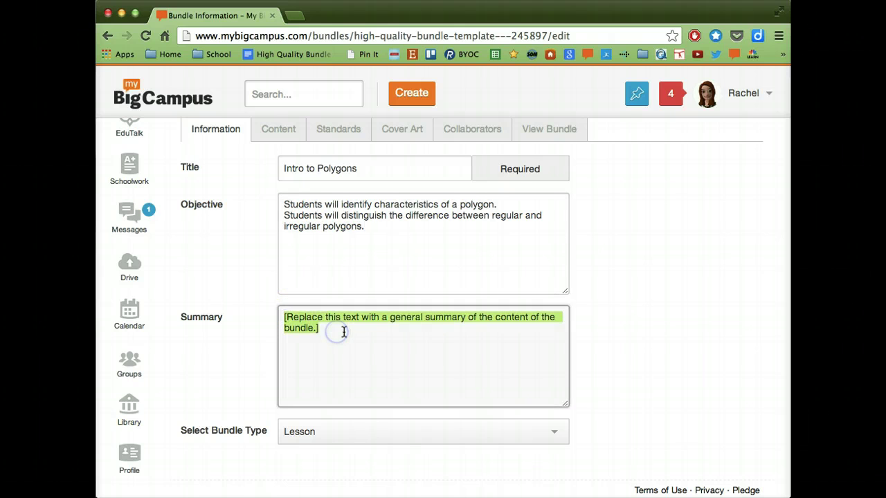
{"action": "key", "text": "BackSpace"}
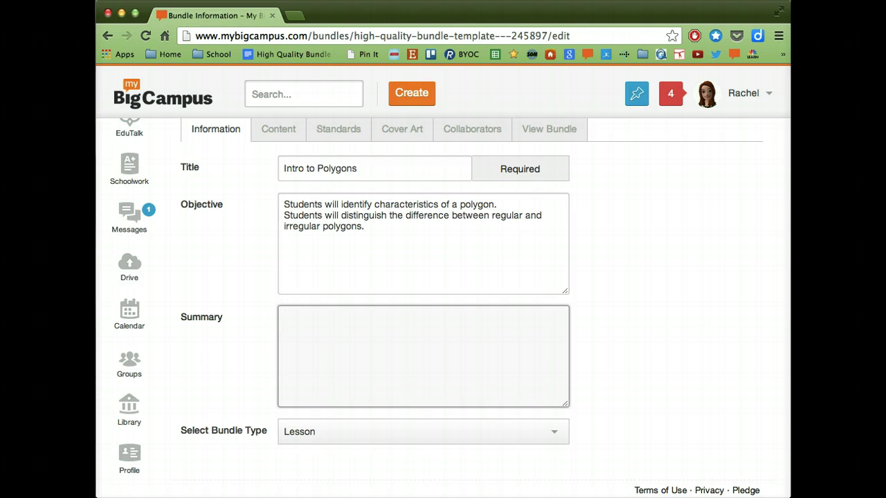
{"action": "key", "text": "super+Tab"}
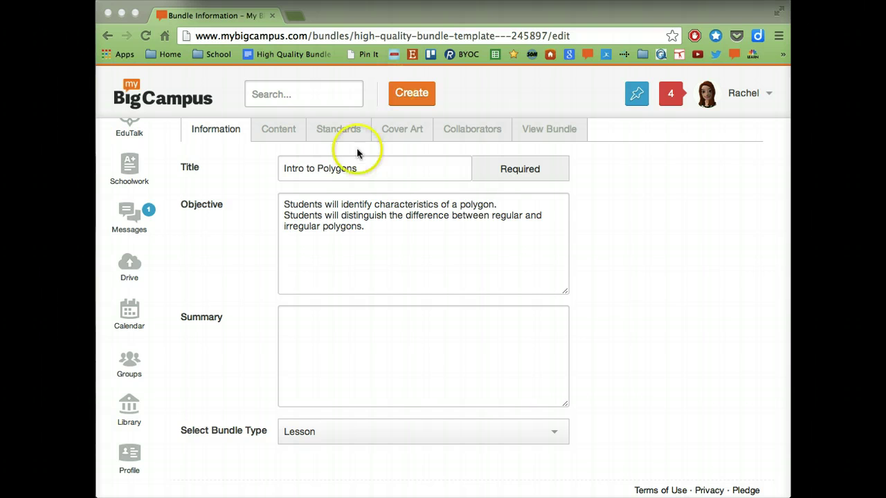
{"action": "left_click", "coordinate": [312, 341]}
{"action": "type", "text": "Introductory Video Direct Instruction Guided Practice / Independent practice / Assessment Additional instruction and practice resources"}
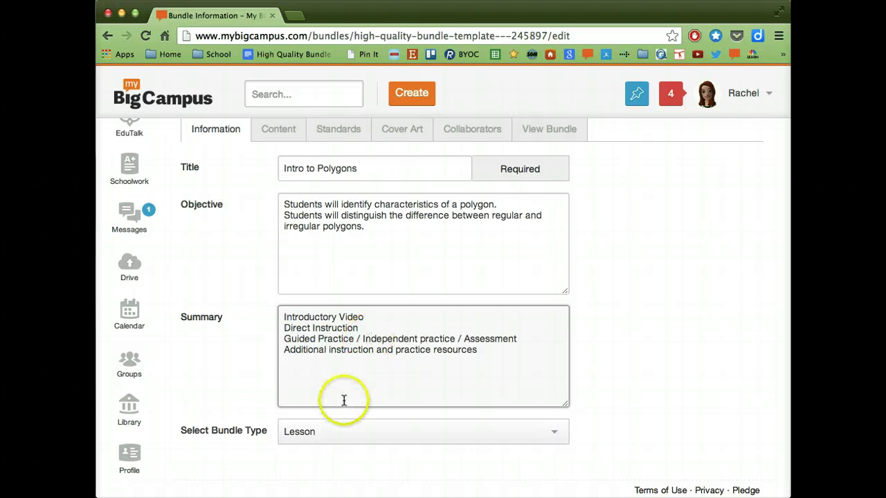
Step: Choose Lesson as the bundle type, save the bundle information and go to the bundle's content
{"action": "left_click", "coordinate": [297, 434]}
{"action": "scroll", "coordinate": [597, 416], "scroll_direction": "down", "scroll_amount": 2}
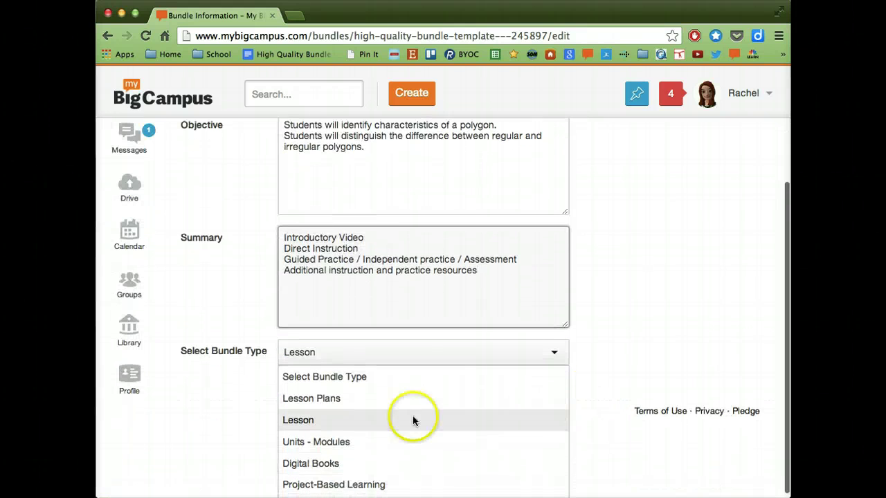
{"action": "left_click", "coordinate": [299, 420]}
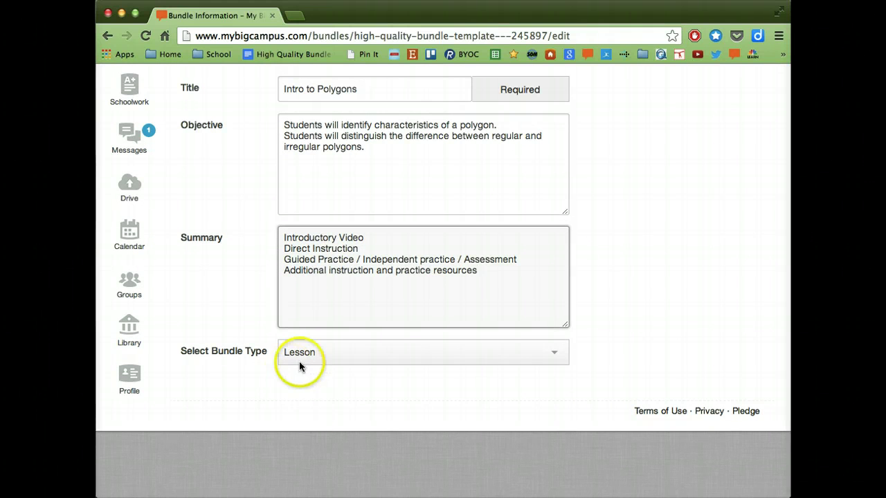
{"action": "scroll", "coordinate": [609, 342], "scroll_direction": "up", "scroll_amount": 1}
{"action": "scroll", "coordinate": [609, 341], "scroll_direction": "up", "scroll_amount": 5}
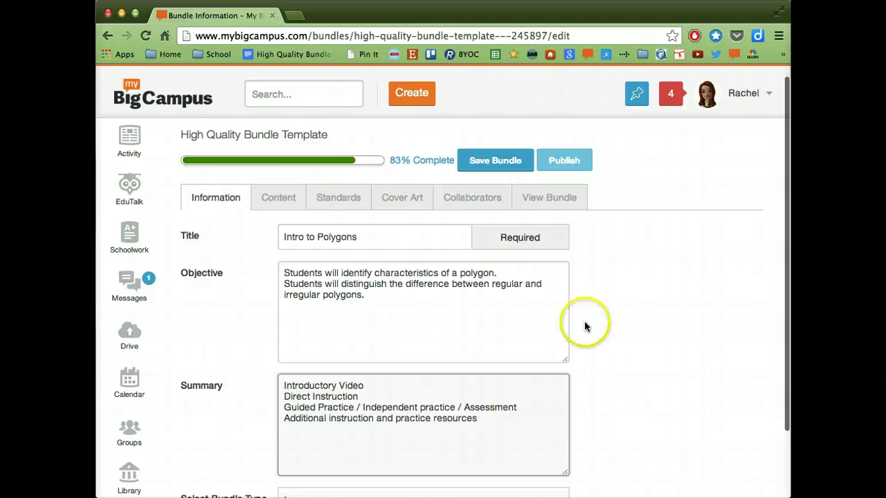
{"action": "left_click", "coordinate": [484, 160]}
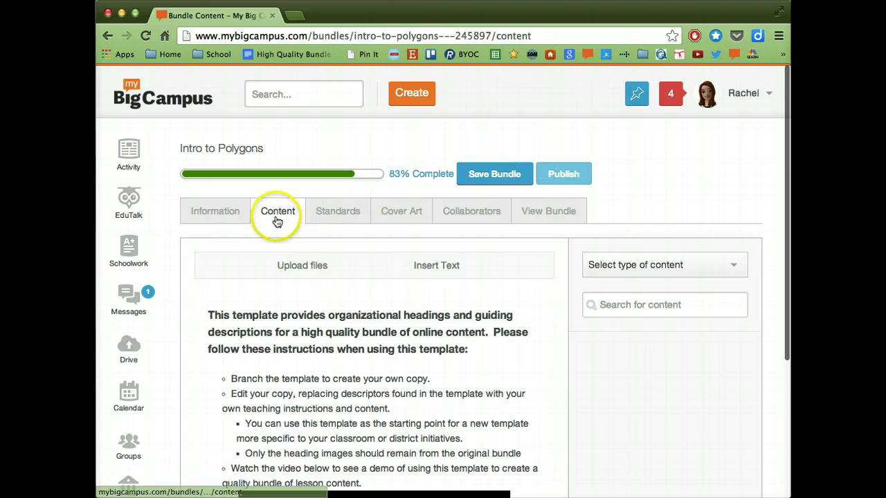
Step: Read the template's instruction text in the bundle content, including the guidelines on what the content should include
{"action": "left_click", "coordinate": [287, 277]}
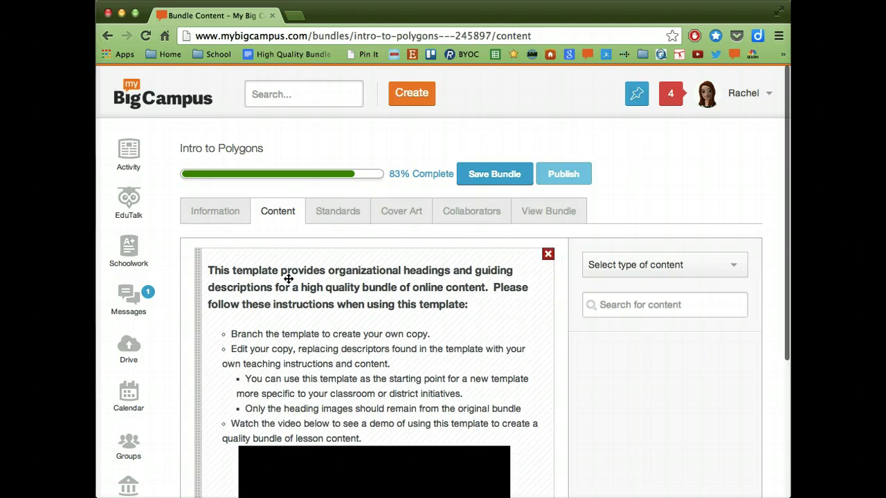
{"action": "scroll", "coordinate": [289, 278], "scroll_direction": "down", "scroll_amount": 2}
{"action": "scroll", "coordinate": [288, 279], "scroll_direction": "up", "scroll_amount": 1}
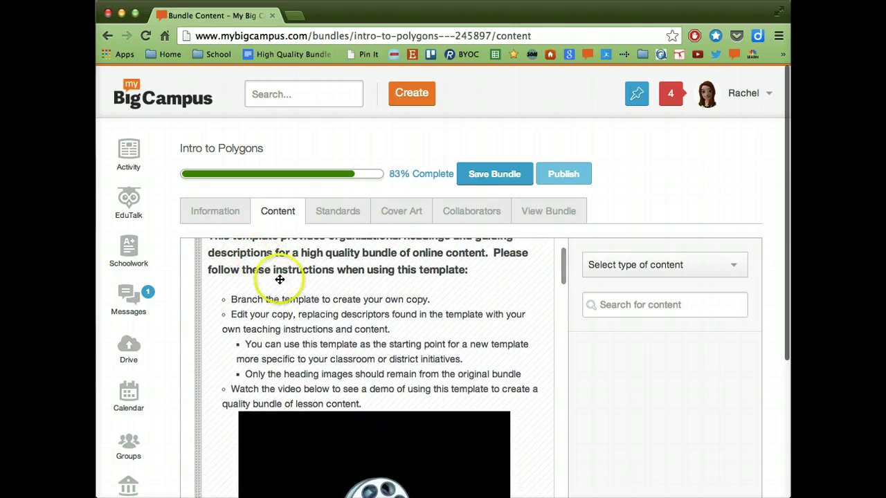
{"action": "scroll", "coordinate": [388, 357], "scroll_direction": "up", "scroll_amount": 1}
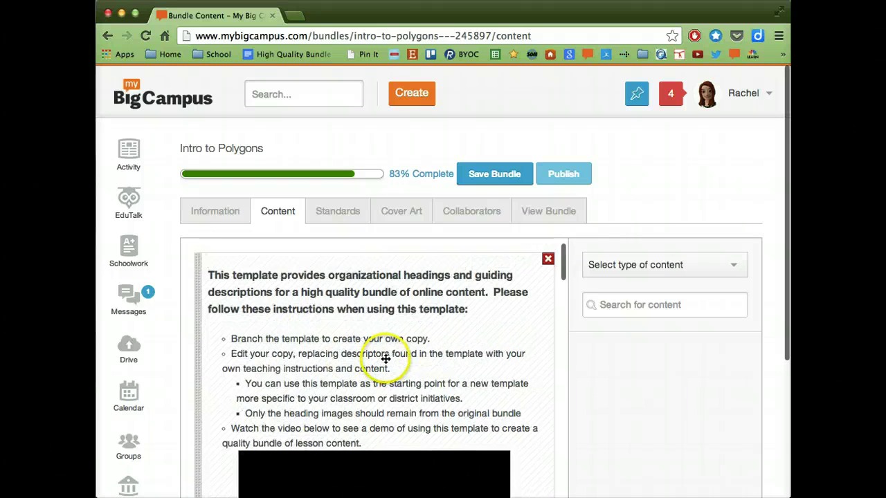
{"action": "scroll", "coordinate": [386, 361], "scroll_direction": "down", "scroll_amount": 6}
{"action": "scroll", "coordinate": [387, 358], "scroll_direction": "down", "scroll_amount": 5}
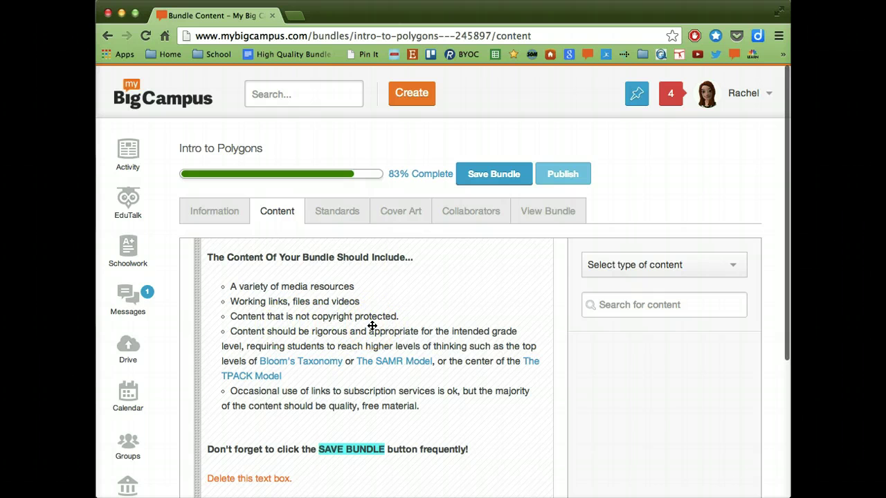
{"action": "scroll", "coordinate": [372, 325], "scroll_direction": "down", "scroll_amount": 1}
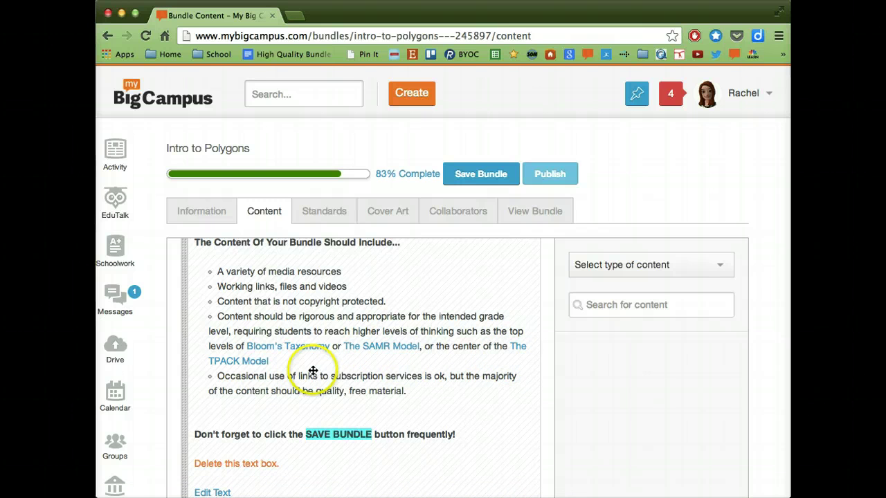
{"action": "scroll", "coordinate": [312, 370], "scroll_direction": "down", "scroll_amount": 2}
{"action": "scroll", "coordinate": [312, 370], "scroll_direction": "down", "scroll_amount": 2}
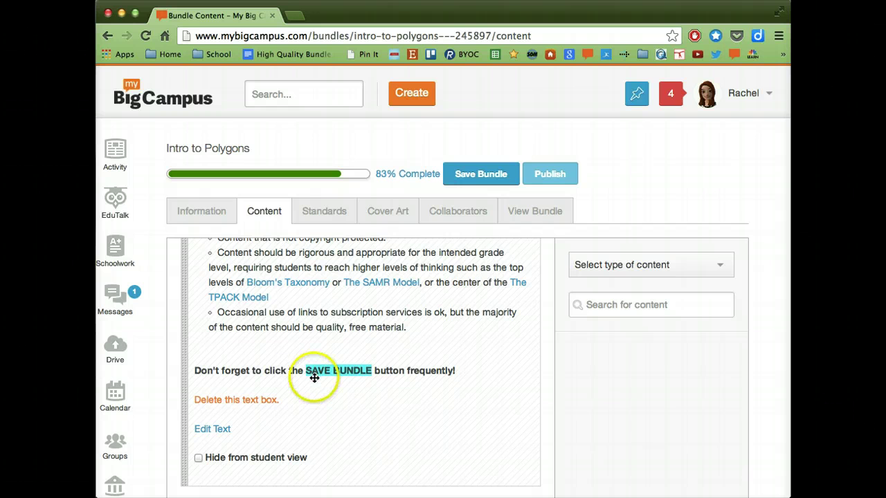
Step: Save the Intro to Polygons bundle while on its content page
{"action": "left_click", "coordinate": [462, 175]}
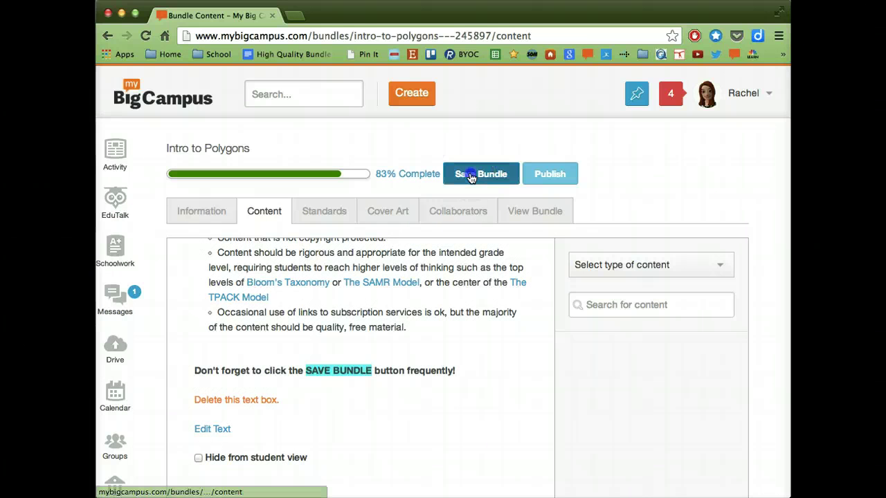
{"action": "left_click_drag", "start_coordinate": [478, 198], "coordinate": [489, 319]}
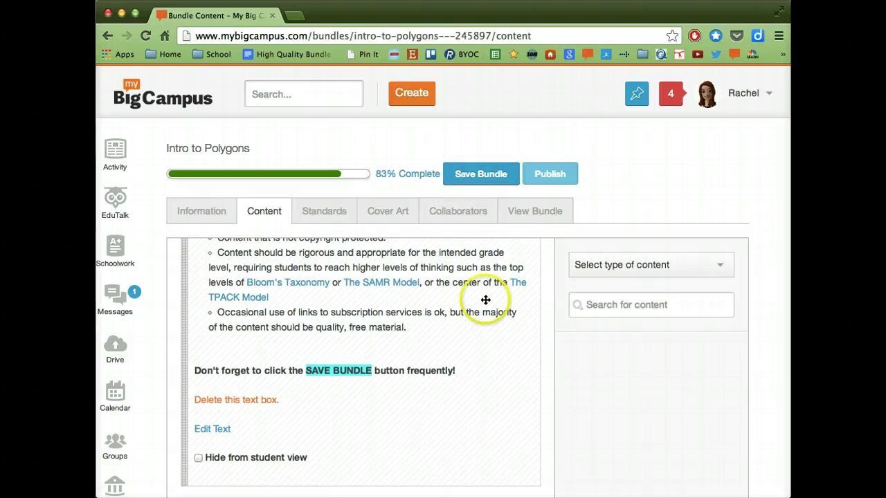
{"action": "scroll", "coordinate": [486, 301], "scroll_direction": "down", "scroll_amount": 3}
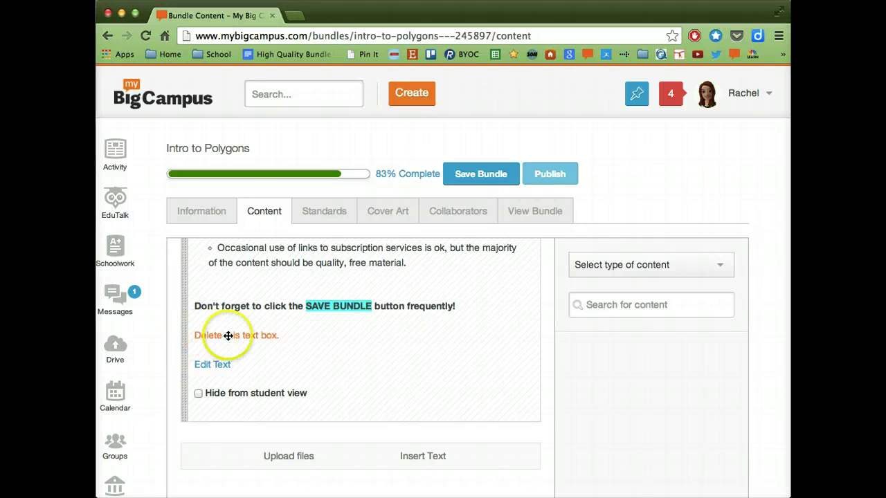
{"action": "scroll", "coordinate": [348, 336], "scroll_direction": "up", "scroll_amount": 2}
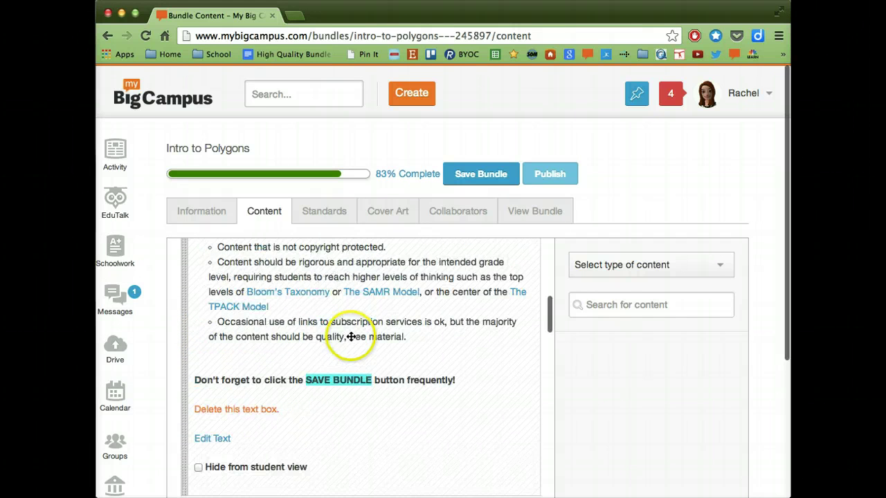
Step: Delete the template's instruction text box at the start of the bundle content
{"action": "scroll", "coordinate": [392, 328], "scroll_direction": "up", "scroll_amount": 10}
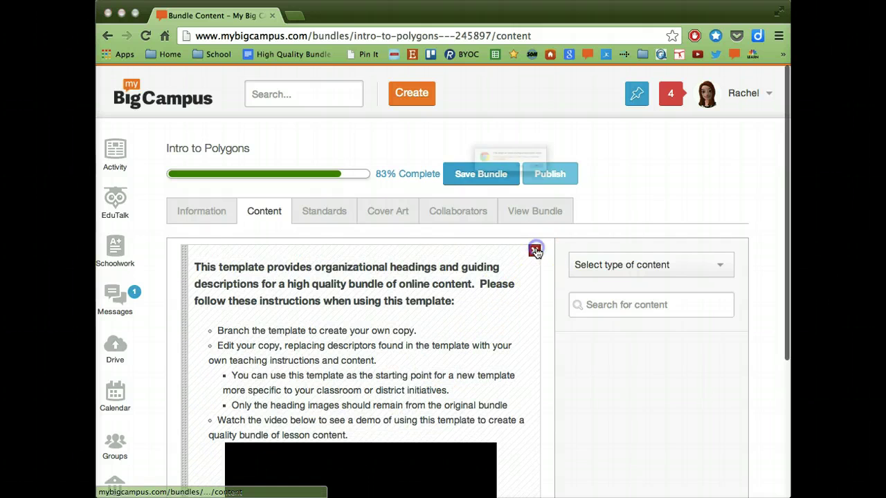
{"action": "left_click", "coordinate": [534, 250]}
{"action": "left_click", "coordinate": [599, 190]}
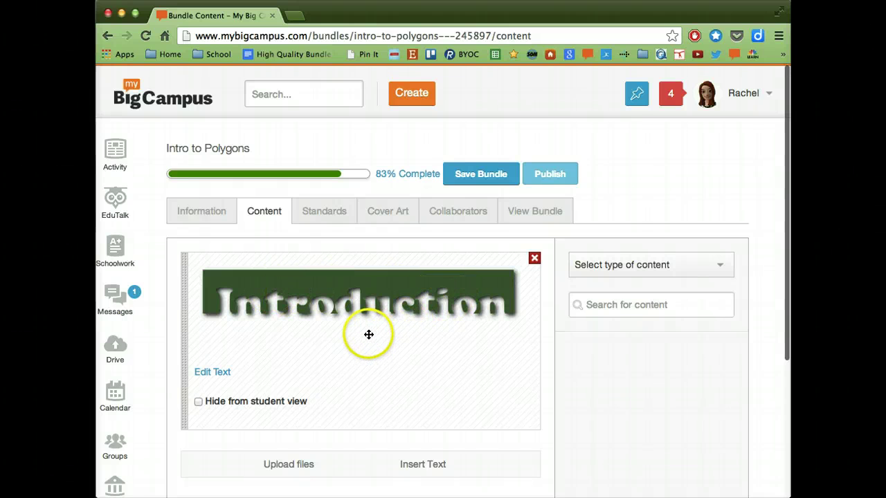
Step: Under the Introduction heading, add "Watch this BrainPop video on Polygons and take the quiz. E-mail your quiz to:", the teacher's e-mail and "(copy/paste my address!)"
{"action": "left_click", "coordinate": [211, 375]}
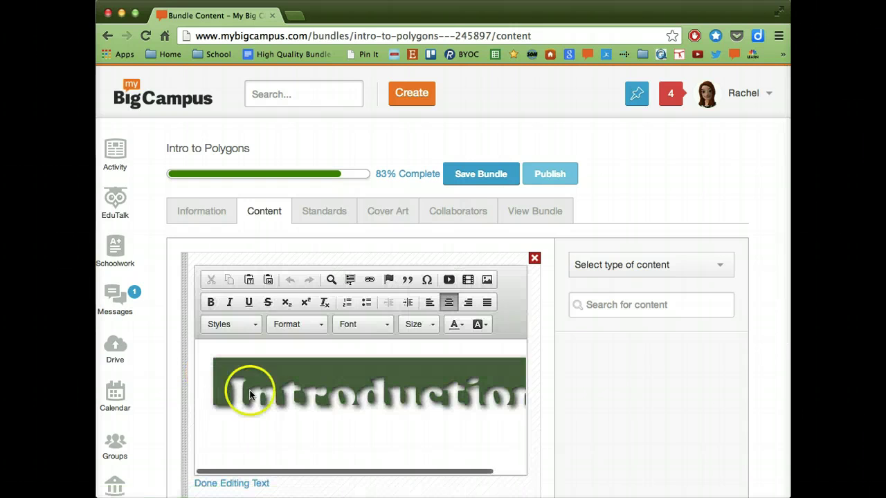
{"action": "left_click", "coordinate": [265, 425]}
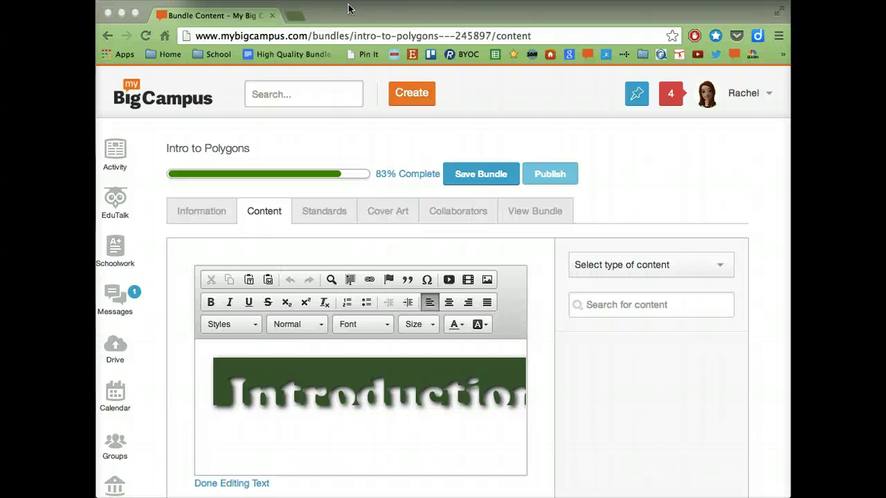
{"action": "left_click", "coordinate": [230, 439]}
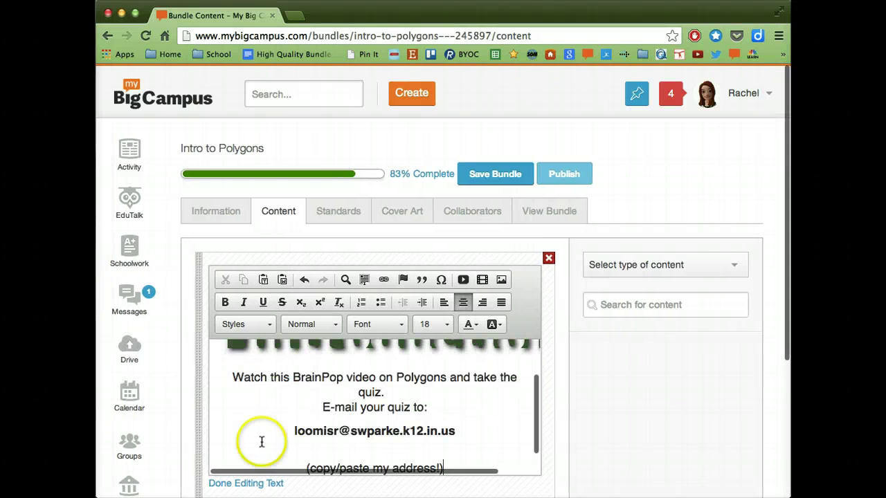
{"action": "scroll", "coordinate": [316, 409], "scroll_direction": "down", "scroll_amount": 2}
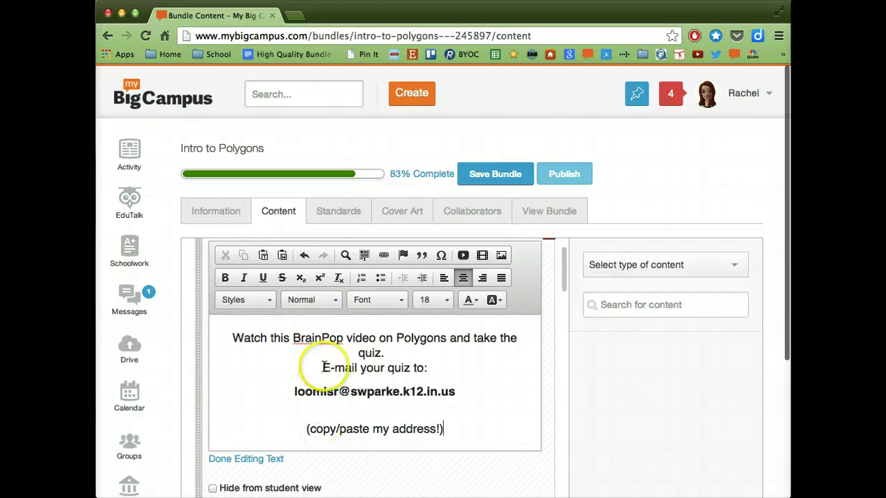
{"action": "left_click", "coordinate": [244, 462]}
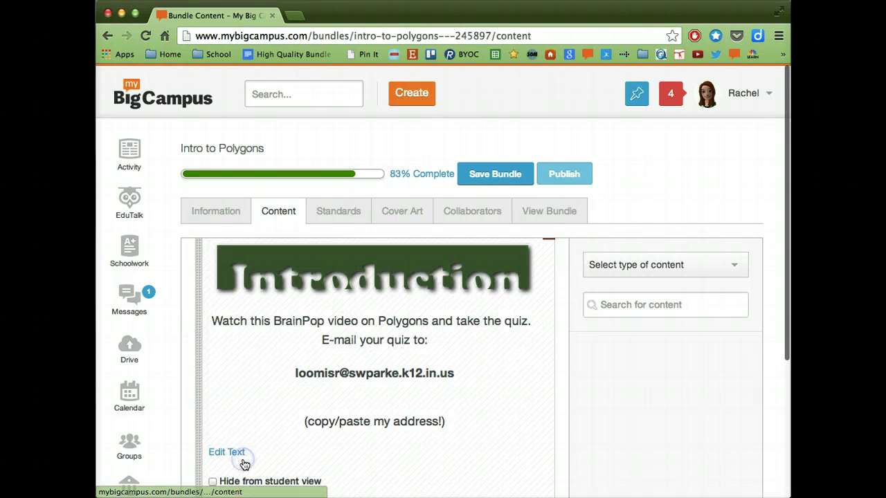
Step: Choose MBC Library as the content type and search it for "BrainPOP polygons"
{"action": "scroll", "coordinate": [440, 313], "scroll_direction": "right", "scroll_amount": 1}
{"action": "scroll", "coordinate": [443, 319], "scroll_direction": "down", "scroll_amount": 3}
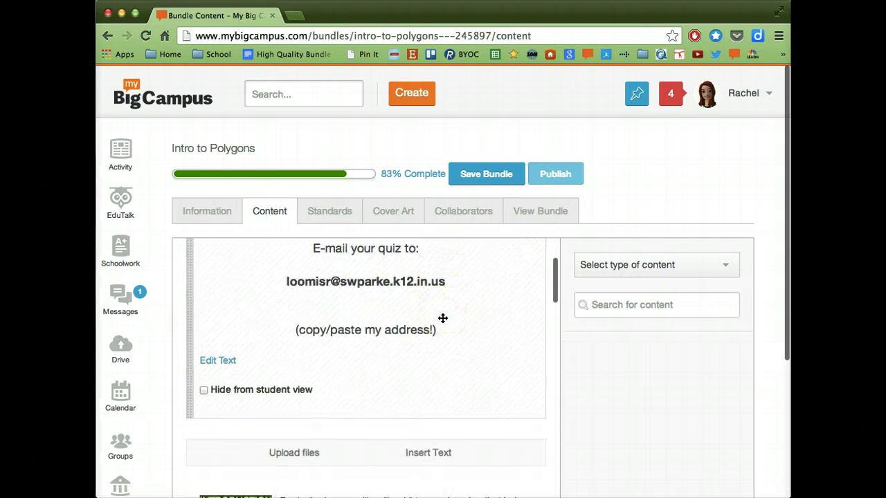
{"action": "scroll", "coordinate": [443, 318], "scroll_direction": "up", "scroll_amount": 2}
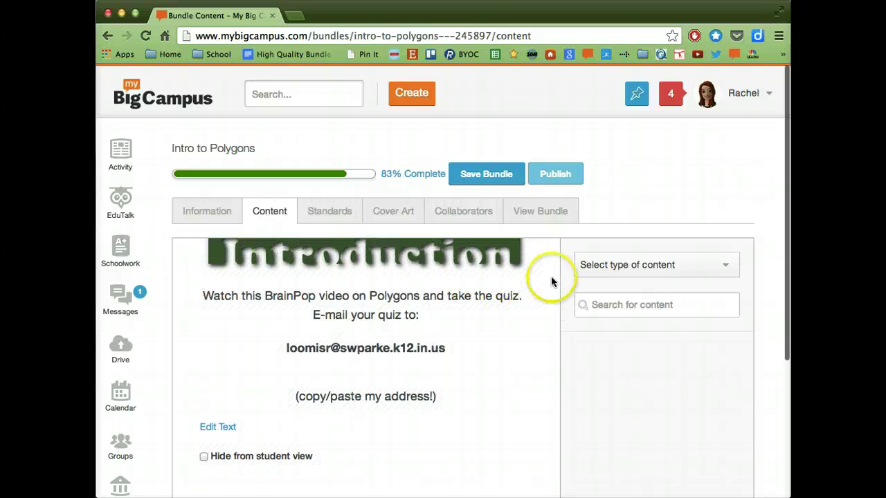
{"action": "left_click", "coordinate": [646, 264]}
{"action": "left_click", "coordinate": [616, 337]}
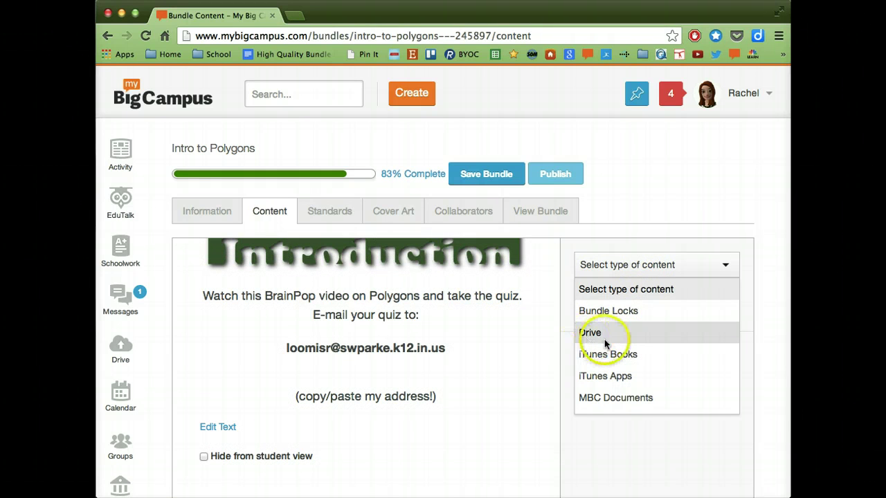
{"action": "scroll", "coordinate": [613, 338], "scroll_direction": "down", "scroll_amount": 4}
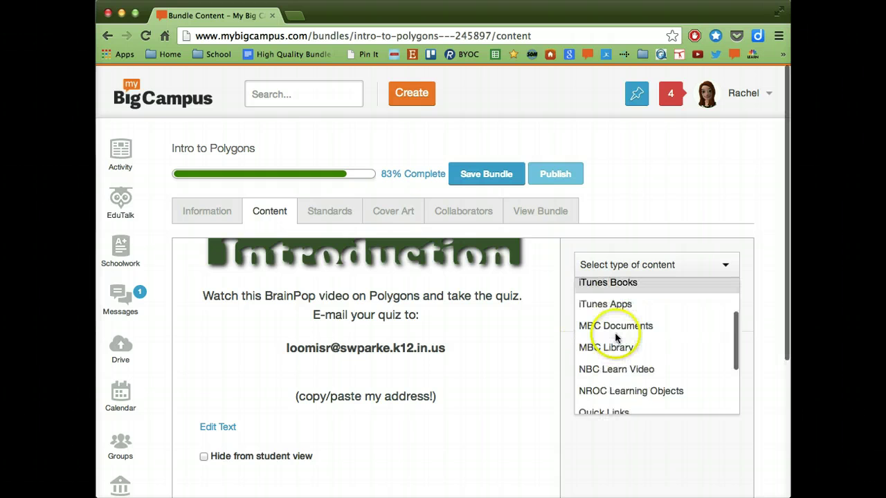
{"action": "left_click", "coordinate": [611, 308]}
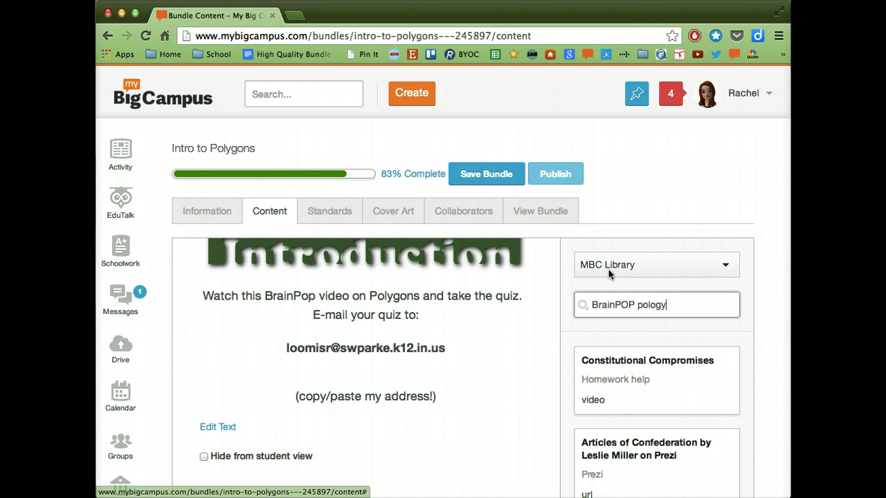
{"action": "key", "text": "BackSpace"}
{"action": "key", "text": "BackSpace"}
{"action": "type", "text": "y"}
{"action": "key", "text": "BackSpace"}
{"action": "key", "text": "BackSpace"}
{"action": "type", "text": "ygons"}
{"action": "key", "text": "Return"}
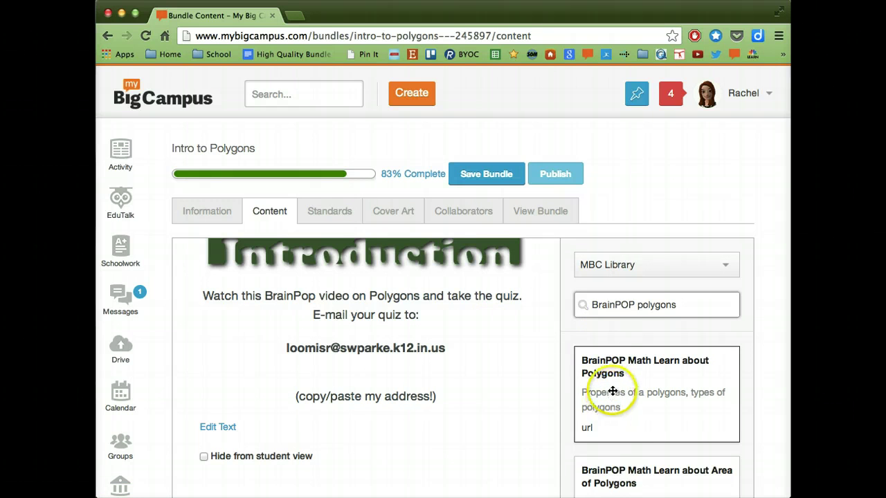
Step: Add the "BrainPOP Math Learn about Polygons" item to the bundle directly below the Introduction text box
{"action": "scroll", "coordinate": [400, 392], "scroll_direction": "down", "scroll_amount": 3}
{"action": "scroll", "coordinate": [398, 391], "scroll_direction": "down", "scroll_amount": 1}
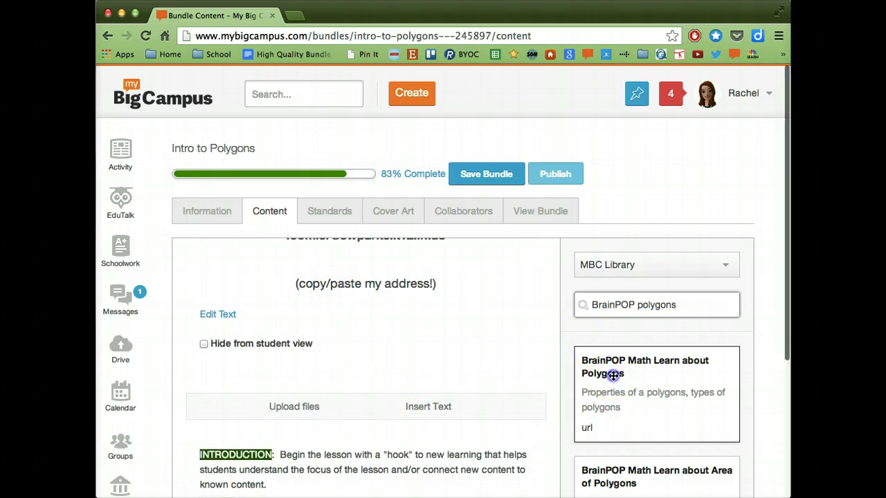
{"action": "left_click_drag", "start_coordinate": [604, 376], "coordinate": [400, 391]}
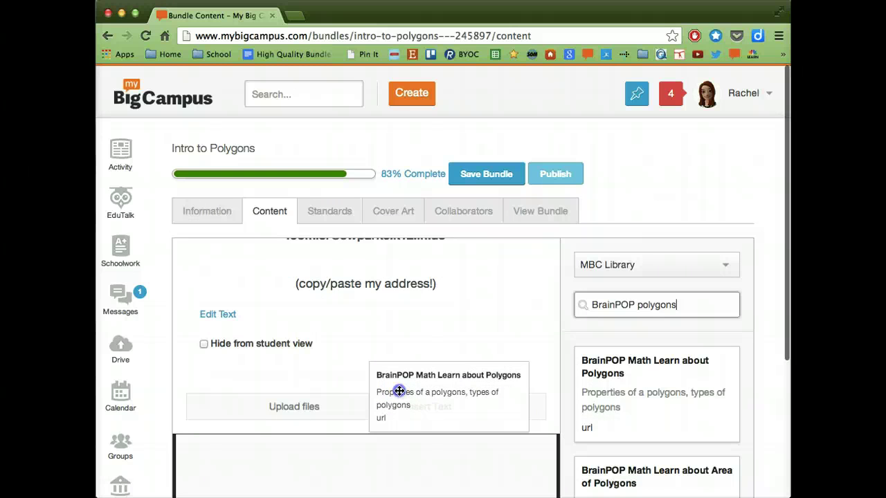
{"action": "left_click_drag", "start_coordinate": [400, 391], "coordinate": [396, 389]}
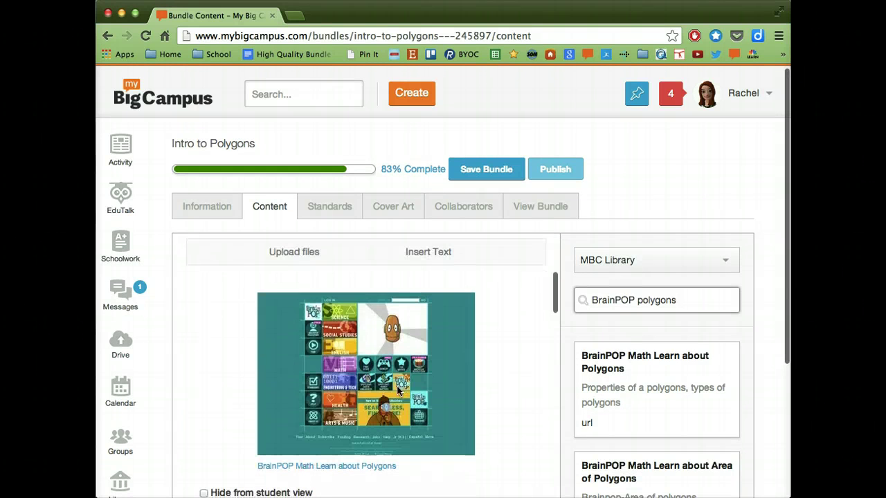
{"action": "scroll", "coordinate": [402, 380], "scroll_direction": "down", "scroll_amount": 1}
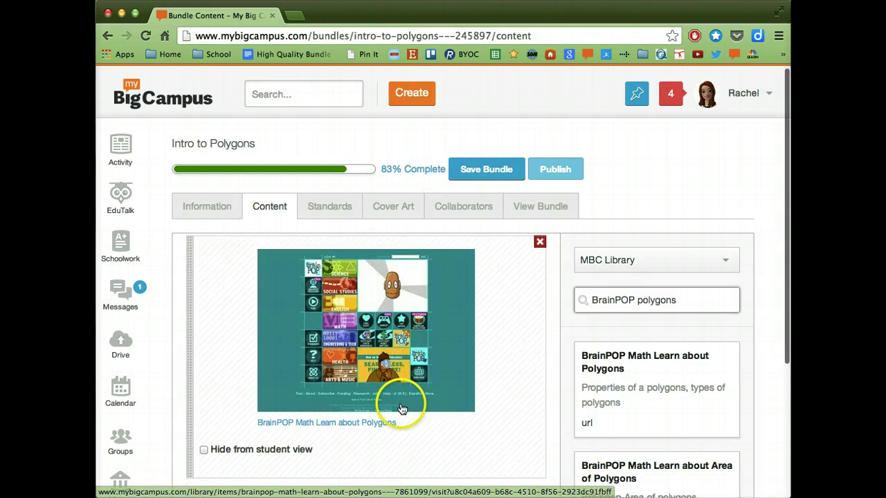
{"action": "scroll", "coordinate": [406, 405], "scroll_direction": "up", "scroll_amount": 5}
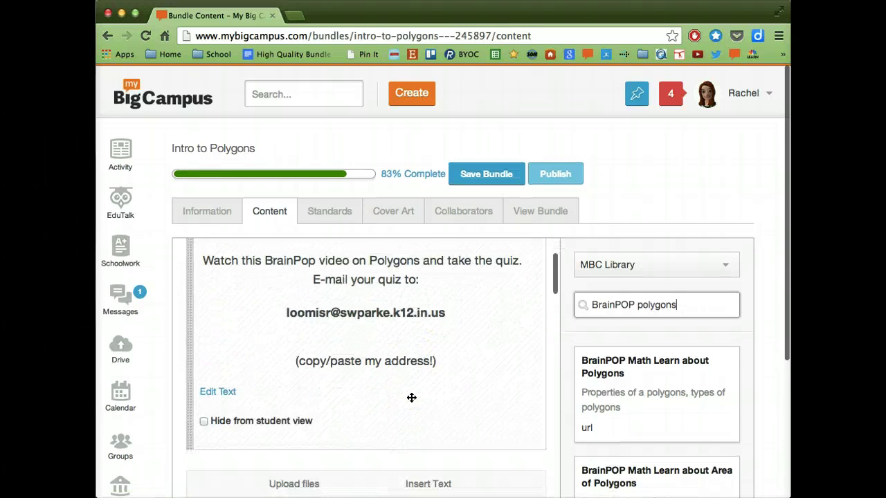
{"action": "scroll", "coordinate": [412, 397], "scroll_direction": "down", "scroll_amount": 5}
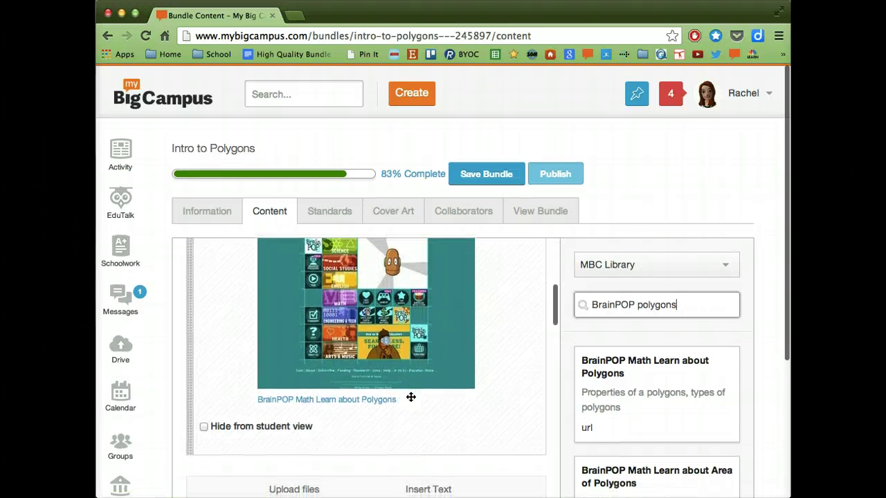
Step: Delete the template's INTRODUCTION description box and the box explaining the INSTRUCTION and ACTIVITIES sections
{"action": "scroll", "coordinate": [349, 425], "scroll_direction": "down", "scroll_amount": 1}
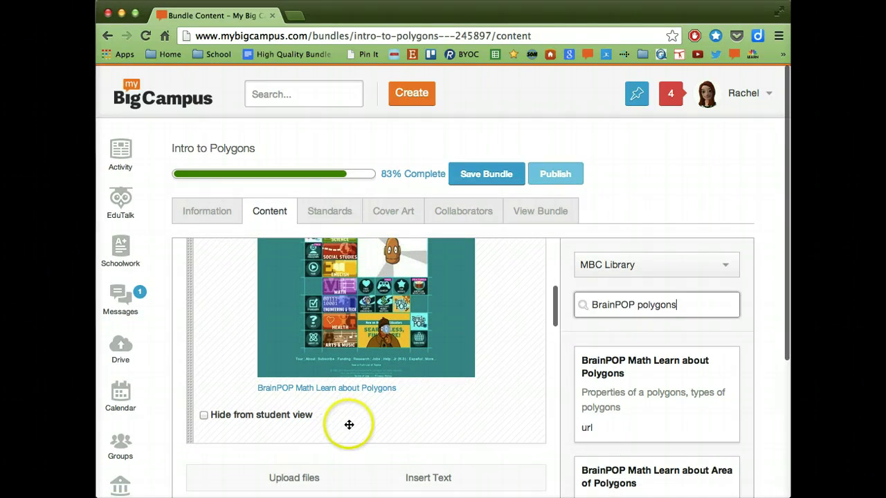
{"action": "scroll", "coordinate": [349, 425], "scroll_direction": "down", "scroll_amount": 3}
{"action": "scroll", "coordinate": [349, 411], "scroll_direction": "down", "scroll_amount": 3}
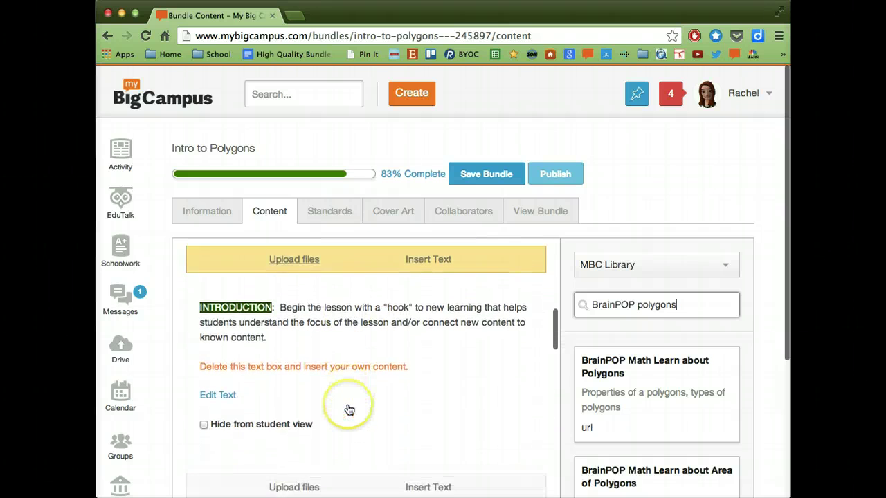
{"action": "scroll", "coordinate": [350, 410], "scroll_direction": "down", "scroll_amount": 1}
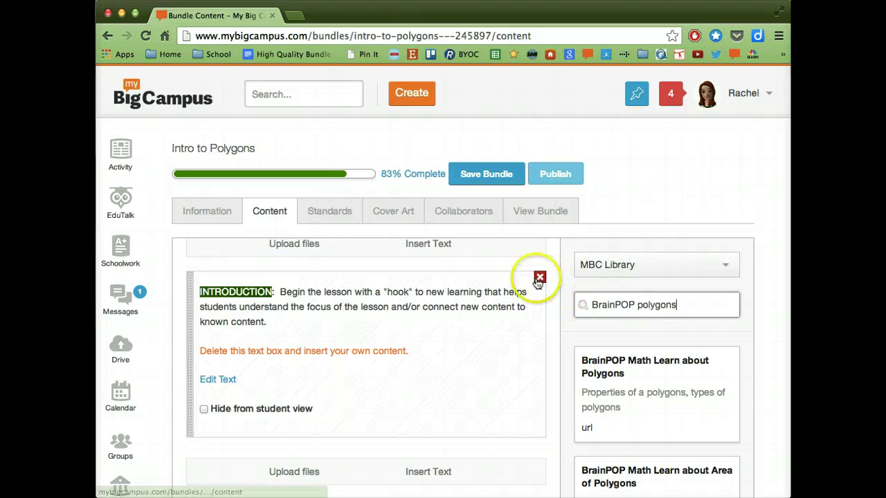
{"action": "left_click", "coordinate": [539, 278]}
{"action": "left_click", "coordinate": [612, 189]}
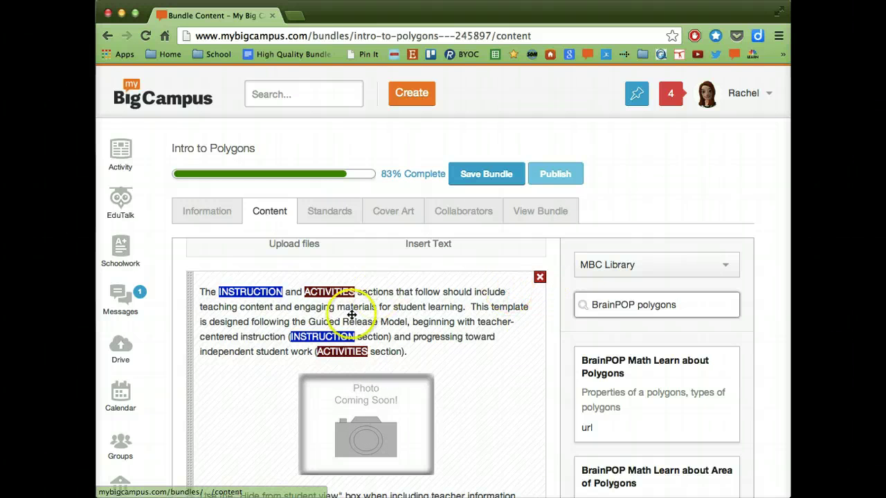
{"action": "left_click", "coordinate": [540, 278]}
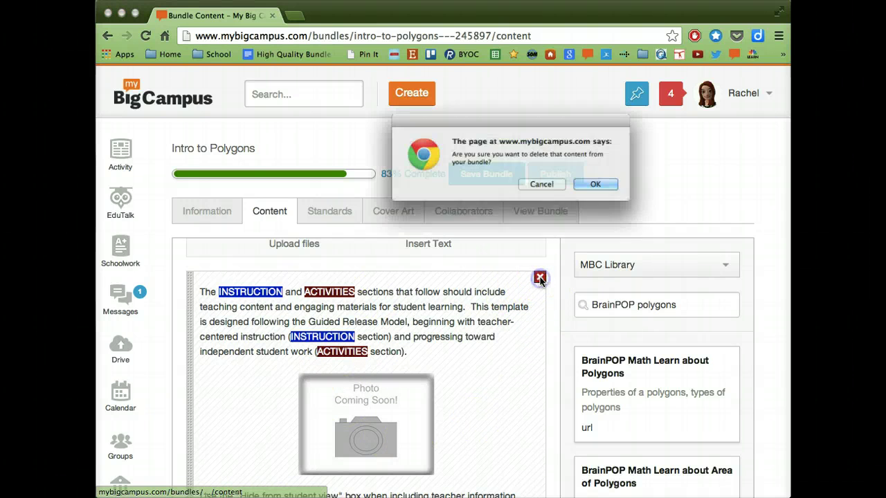
{"action": "left_click", "coordinate": [595, 184]}
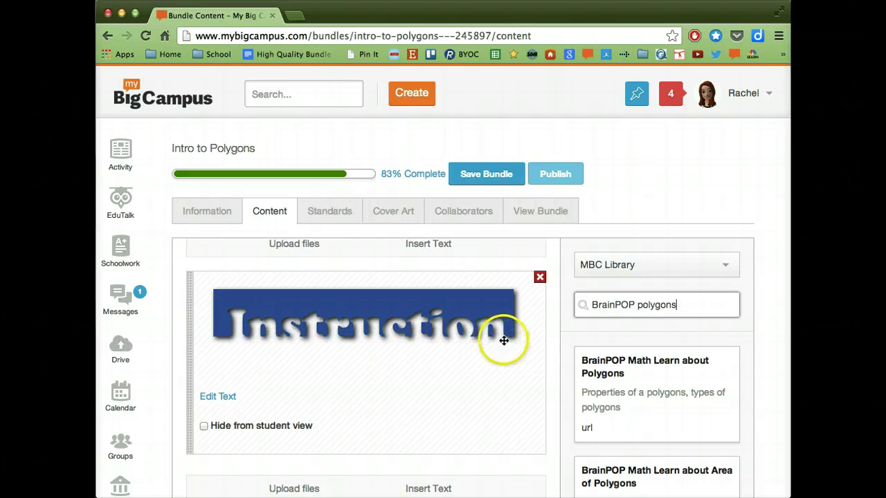
Step: Look through the template's Instruction and Activities sections down to the Assessment heading
{"action": "scroll", "coordinate": [504, 341], "scroll_direction": "down", "scroll_amount": 3}
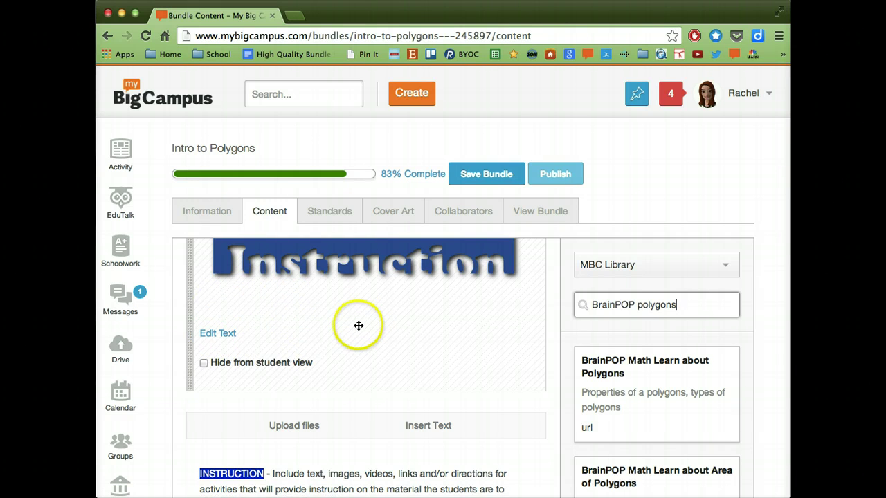
{"action": "scroll", "coordinate": [490, 437], "scroll_direction": "down", "scroll_amount": 1}
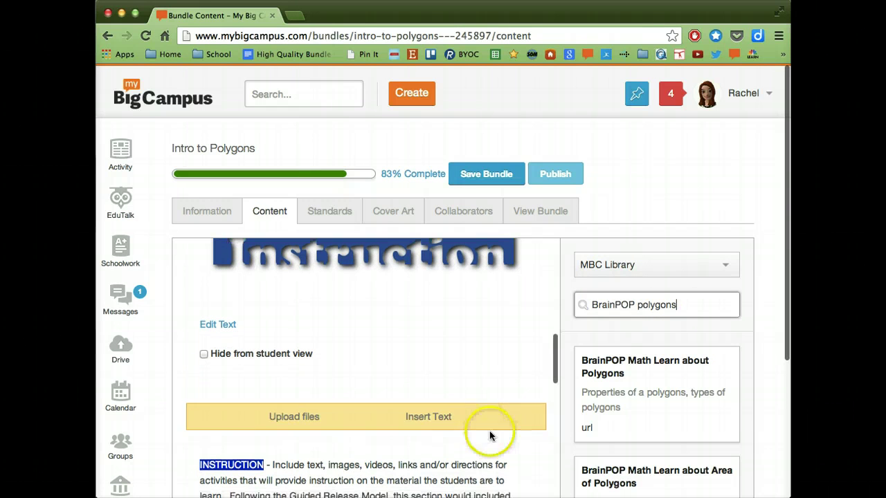
{"action": "scroll", "coordinate": [470, 385], "scroll_direction": "down", "scroll_amount": 3}
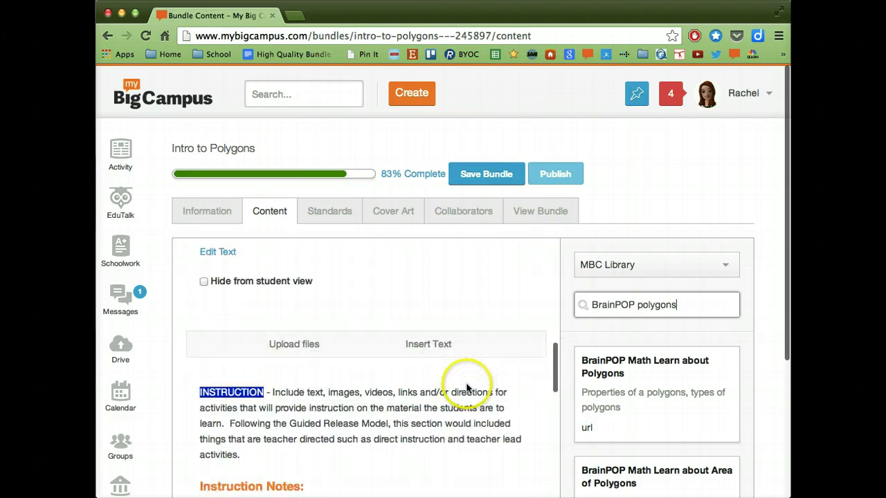
{"action": "scroll", "coordinate": [465, 387], "scroll_direction": "down", "scroll_amount": 10}
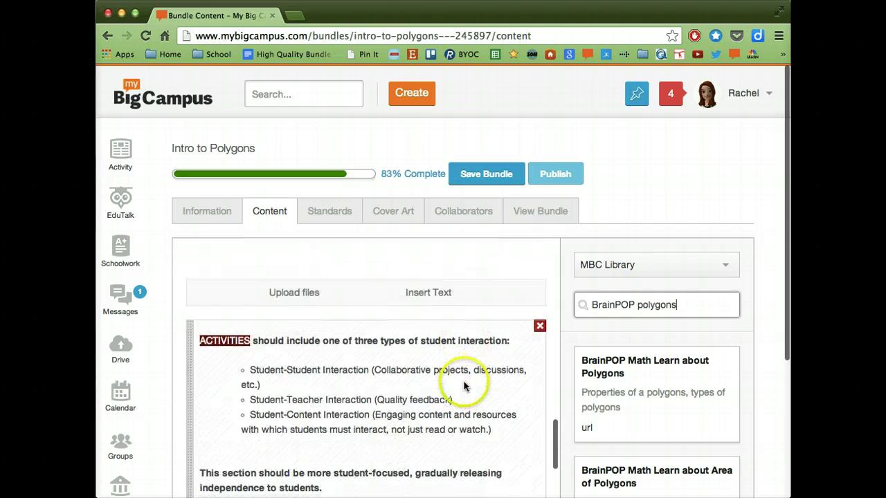
{"action": "scroll", "coordinate": [464, 387], "scroll_direction": "down", "scroll_amount": 8}
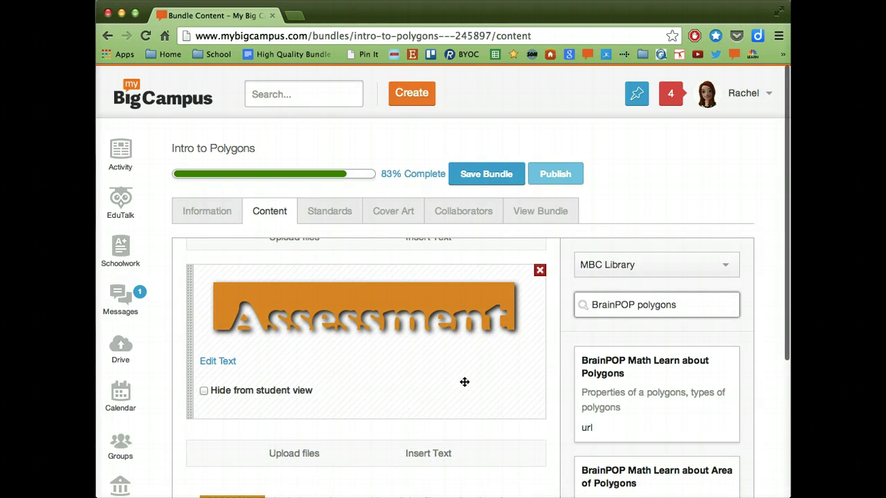
{"action": "scroll", "coordinate": [464, 382], "scroll_direction": "down", "scroll_amount": 1}
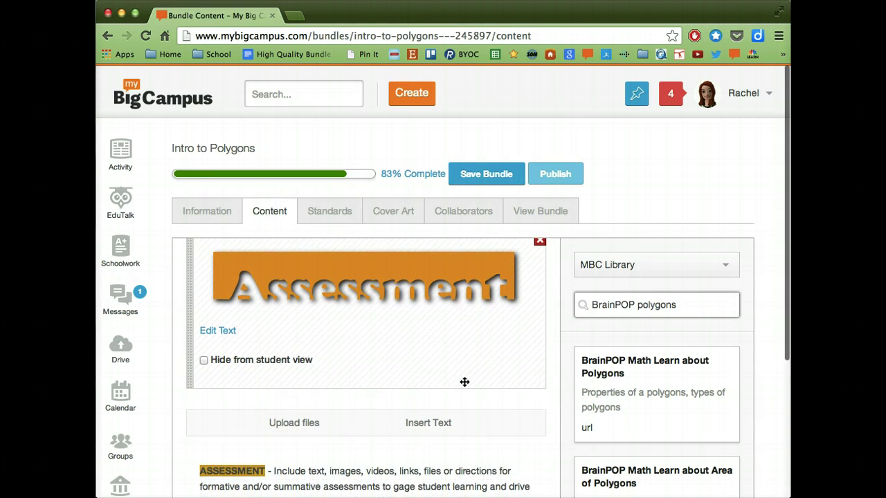
{"action": "scroll", "coordinate": [465, 382], "scroll_direction": "down", "scroll_amount": 1}
{"action": "scroll", "coordinate": [465, 382], "scroll_direction": "up", "scroll_amount": 1}
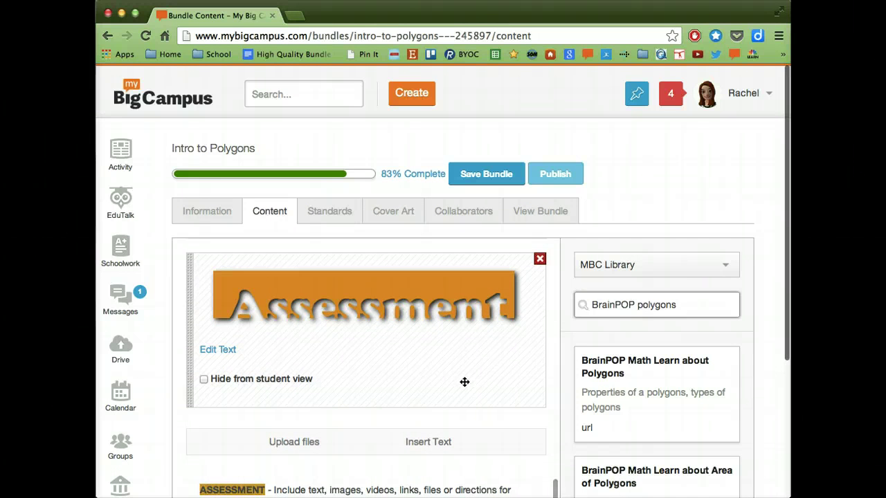
Step: Choose Schoolwork as the content type and search it for "Polygons"
{"action": "left_click", "coordinate": [633, 263]}
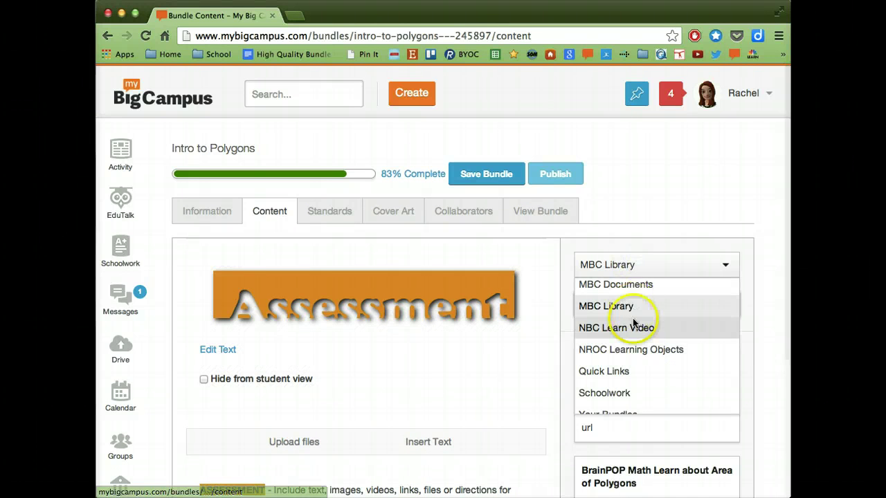
{"action": "scroll", "coordinate": [635, 346], "scroll_direction": "down", "scroll_amount": 1}
{"action": "left_click", "coordinate": [614, 350]}
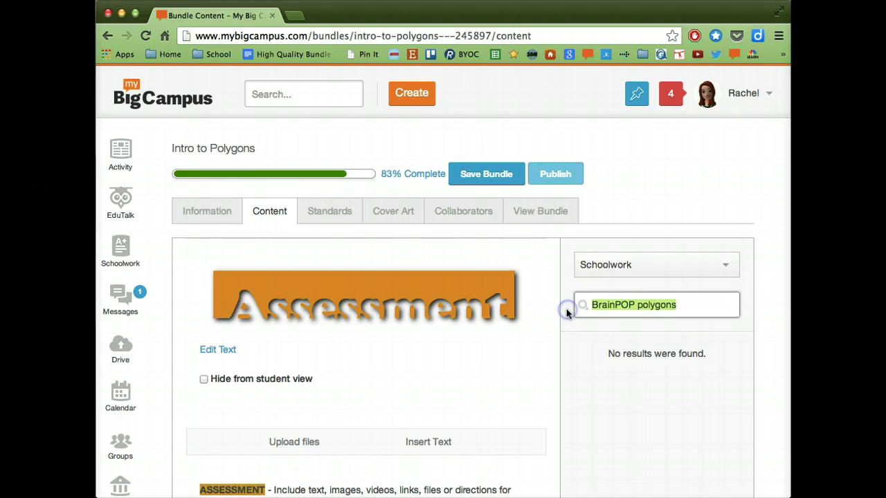
{"action": "type", "text": "Poyl"}
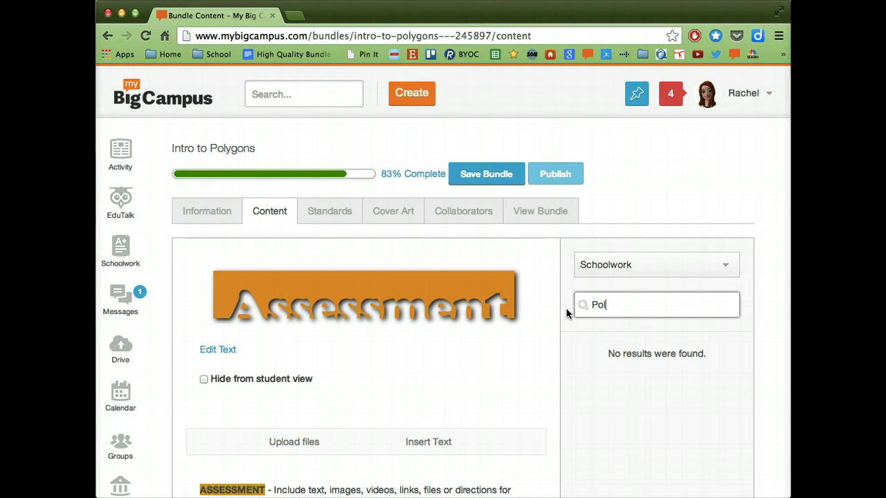
{"action": "key", "text": "BackSpace"}
{"action": "key", "text": "BackSpace"}
{"action": "type", "text": "lygons"}
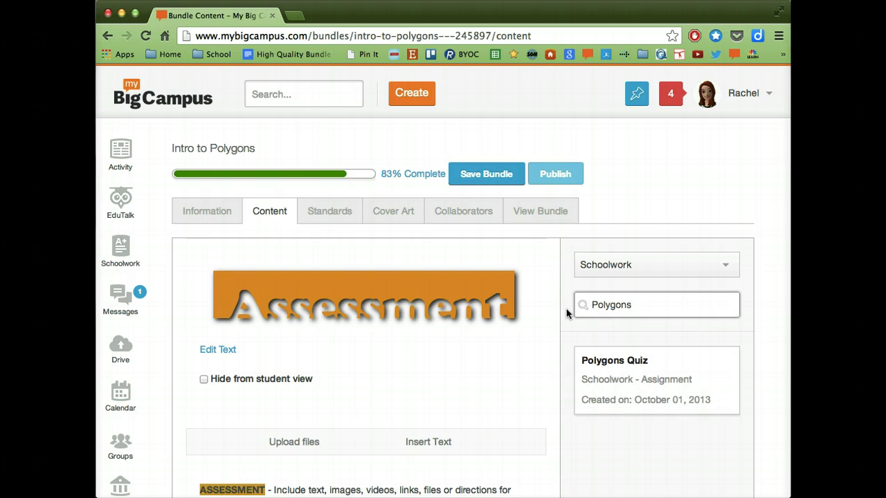
Step: Add the "Polygons Quiz" schoolwork assignment below the Assessment heading and save the bundle
{"action": "left_click", "coordinate": [605, 393]}
{"action": "left_click_drag", "start_coordinate": [618, 377], "coordinate": [464, 403]}
{"action": "scroll", "coordinate": [463, 403], "scroll_direction": "down", "scroll_amount": 5}
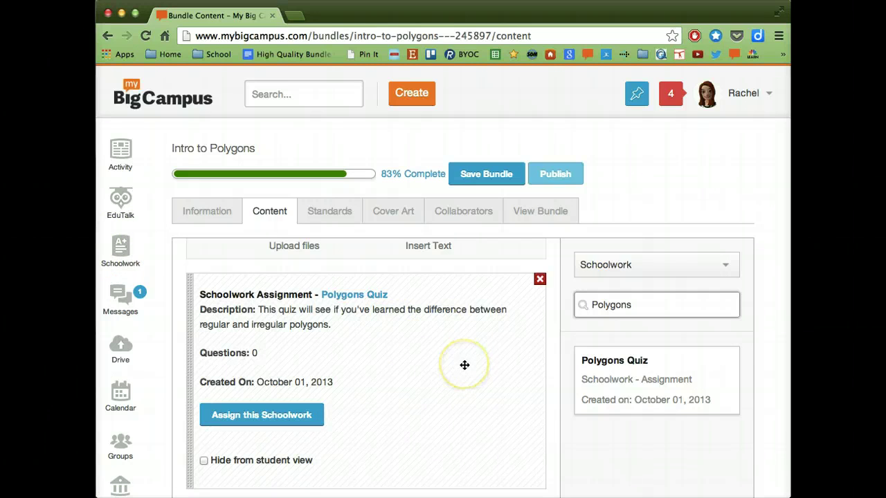
{"action": "scroll", "coordinate": [464, 365], "scroll_direction": "down", "scroll_amount": 3}
{"action": "scroll", "coordinate": [467, 361], "scroll_direction": "down", "scroll_amount": 3}
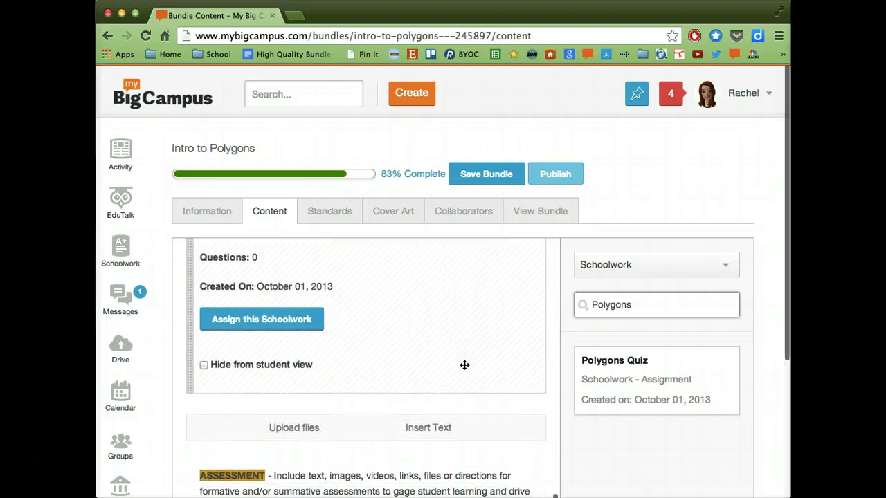
{"action": "left_click", "coordinate": [474, 174]}
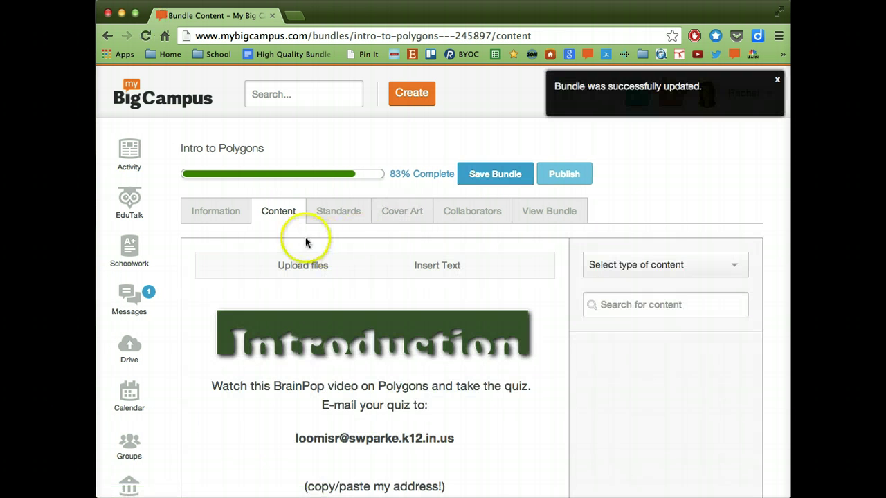
Step: In the bundle's standards, choose Common Core State Standards and expand Mathematics, Grade 5, down to 5.G: Geometry
{"action": "left_click", "coordinate": [331, 214]}
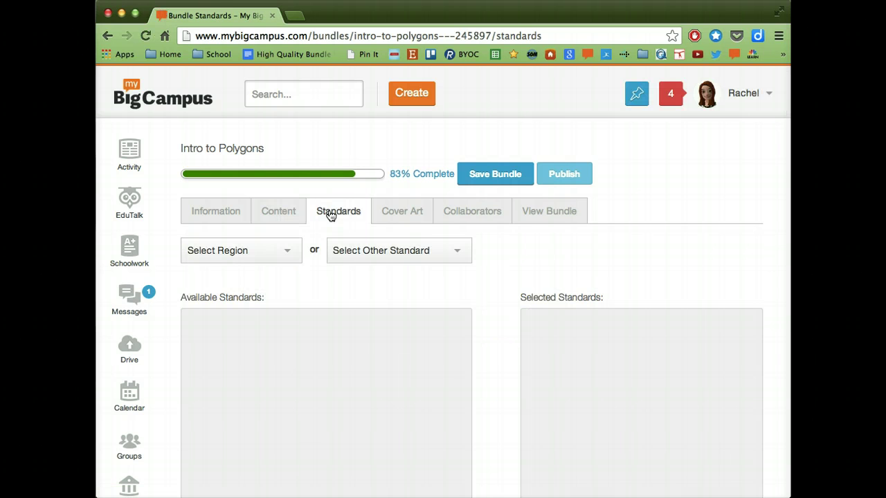
{"action": "left_click", "coordinate": [408, 253]}
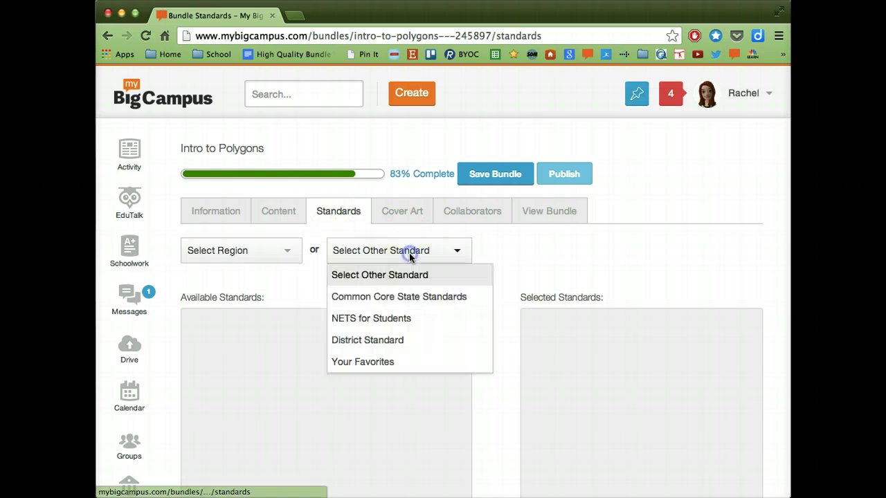
{"action": "left_click", "coordinate": [377, 296]}
{"action": "left_click", "coordinate": [196, 351]}
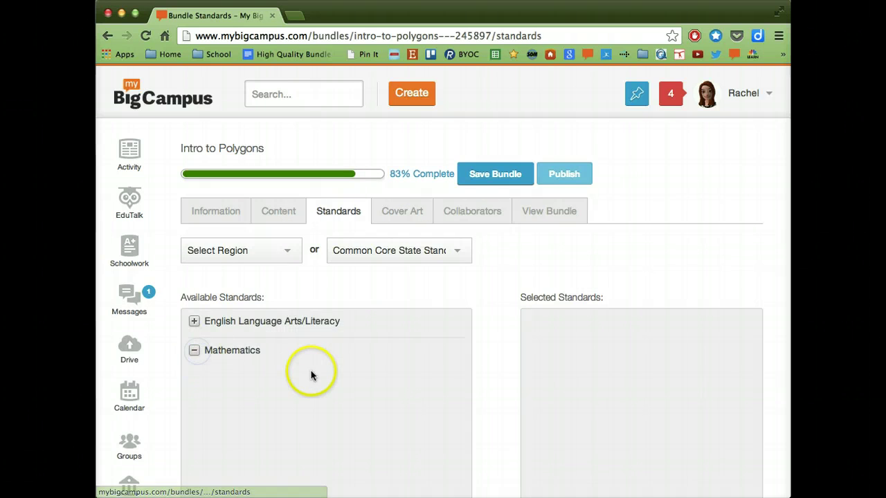
{"action": "scroll", "coordinate": [253, 380], "scroll_direction": "down", "scroll_amount": 5}
{"action": "scroll", "coordinate": [253, 380], "scroll_direction": "down", "scroll_amount": 2}
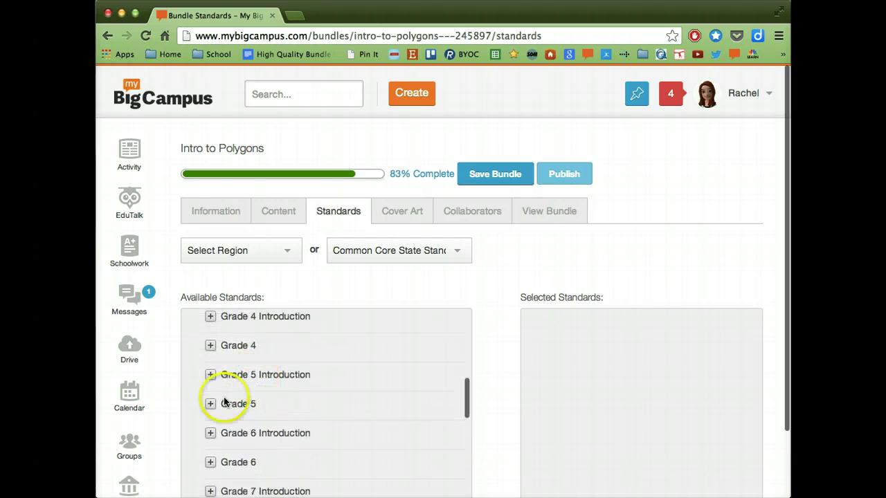
{"action": "left_click", "coordinate": [211, 403]}
{"action": "scroll", "coordinate": [327, 403], "scroll_direction": "down", "scroll_amount": 3}
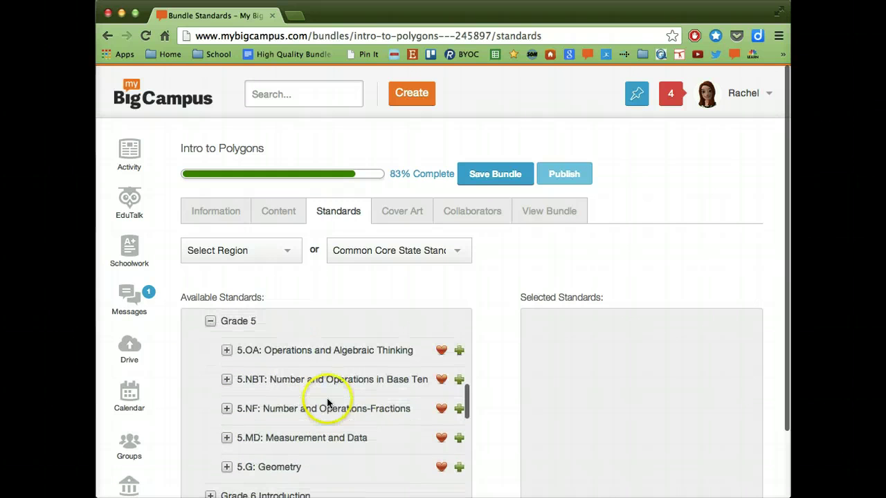
{"action": "scroll", "coordinate": [326, 402], "scroll_direction": "down", "scroll_amount": 2}
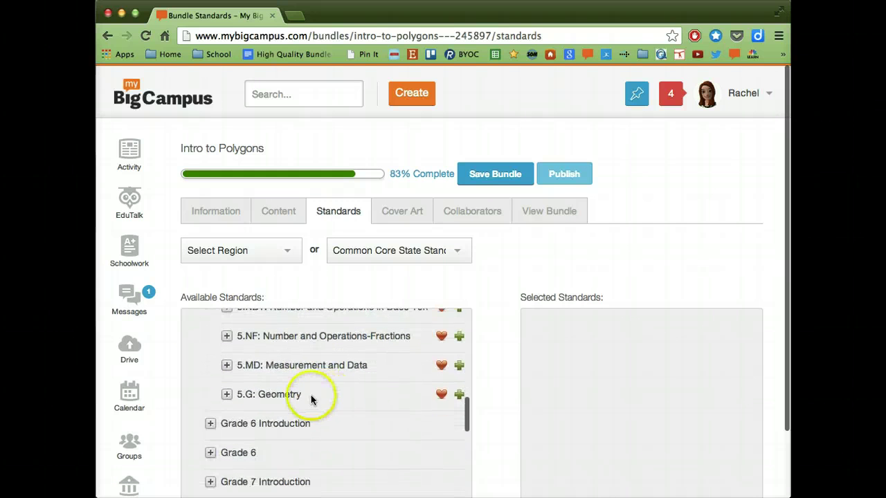
{"action": "left_click", "coordinate": [227, 394]}
Step: Add standards 3 and 4 under "Classify two-dimensional figures into categories based on their properties" and save the bundle
{"action": "scroll", "coordinate": [323, 396], "scroll_direction": "down", "scroll_amount": 3}
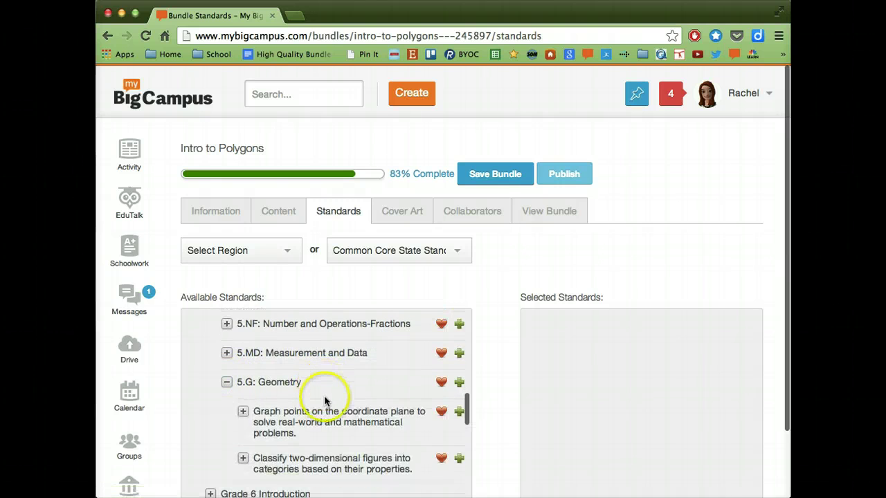
{"action": "left_click", "coordinate": [244, 352]}
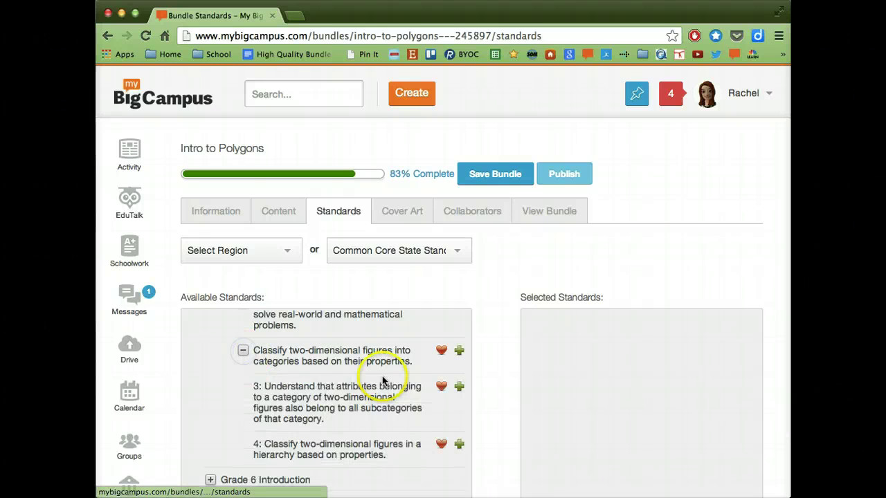
{"action": "scroll", "coordinate": [381, 377], "scroll_direction": "down", "scroll_amount": 2}
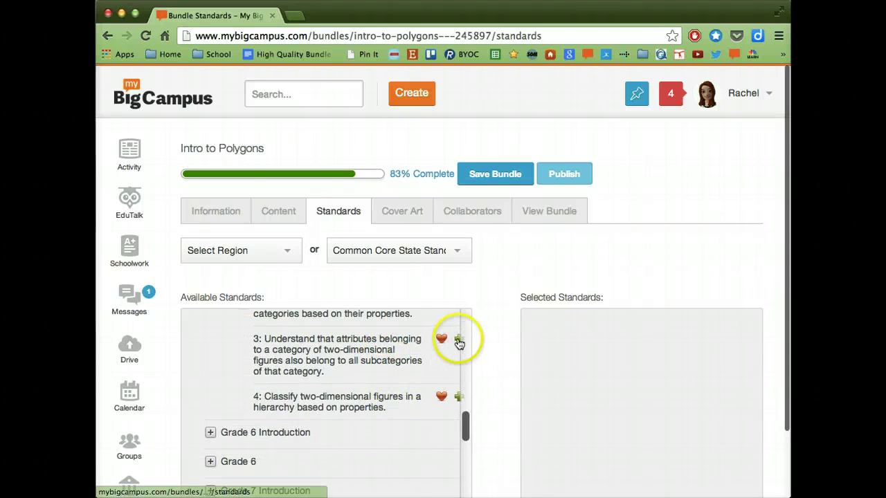
{"action": "left_click", "coordinate": [460, 340]}
{"action": "left_click", "coordinate": [455, 400]}
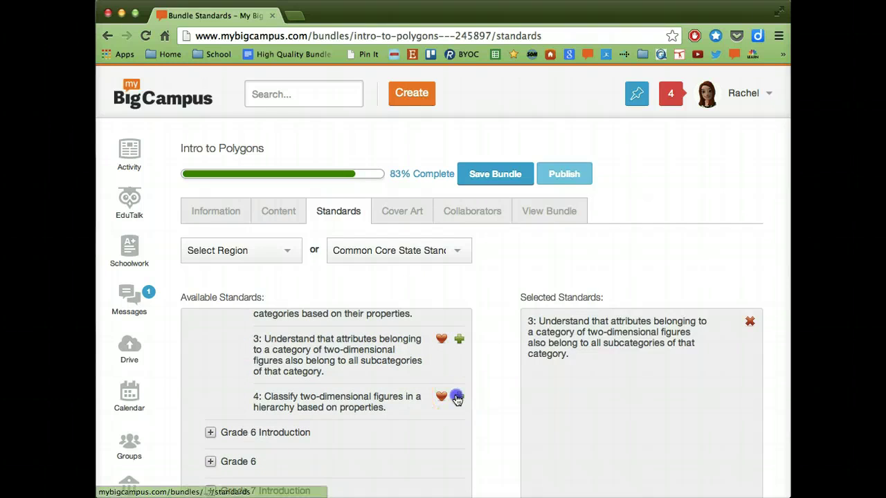
{"action": "scroll", "coordinate": [682, 396], "scroll_direction": "down", "scroll_amount": 3}
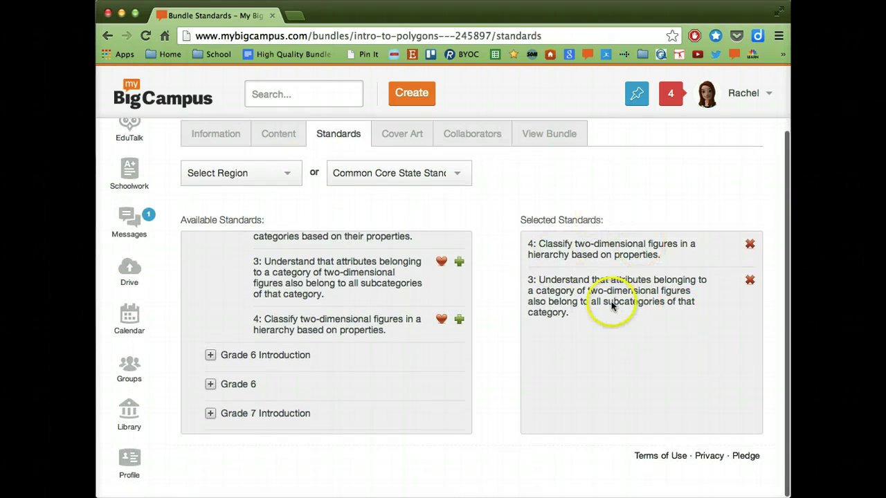
{"action": "scroll", "coordinate": [515, 238], "scroll_direction": "up", "scroll_amount": 1}
{"action": "left_click", "coordinate": [495, 134]}
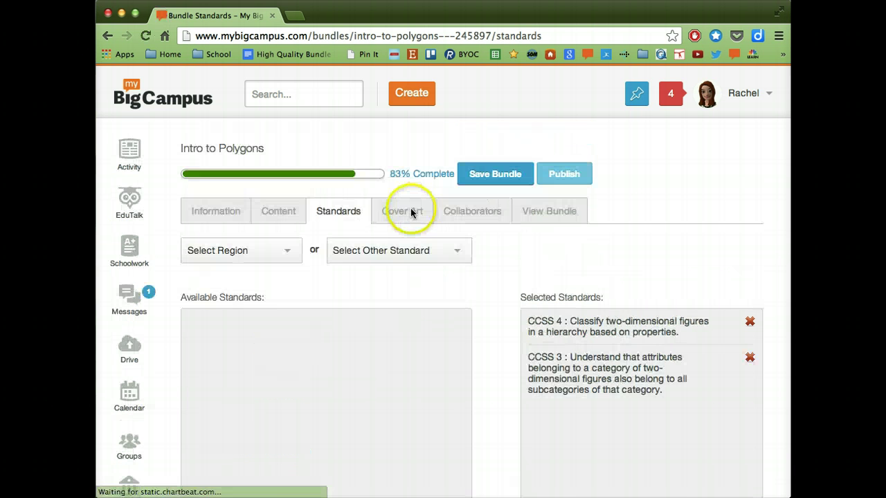
Step: Set 3.jpg from the images folder as the bundle's cover art and save the bundle
{"action": "left_click", "coordinate": [400, 217]}
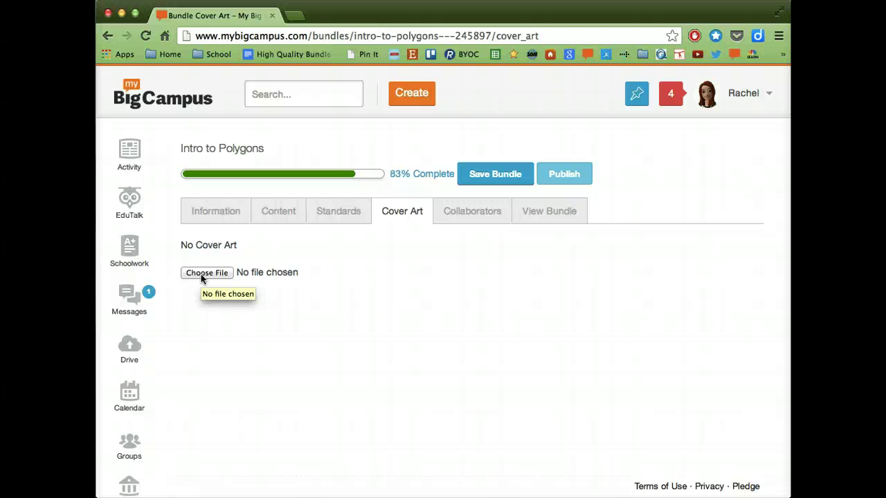
{"action": "left_click", "coordinate": [214, 275]}
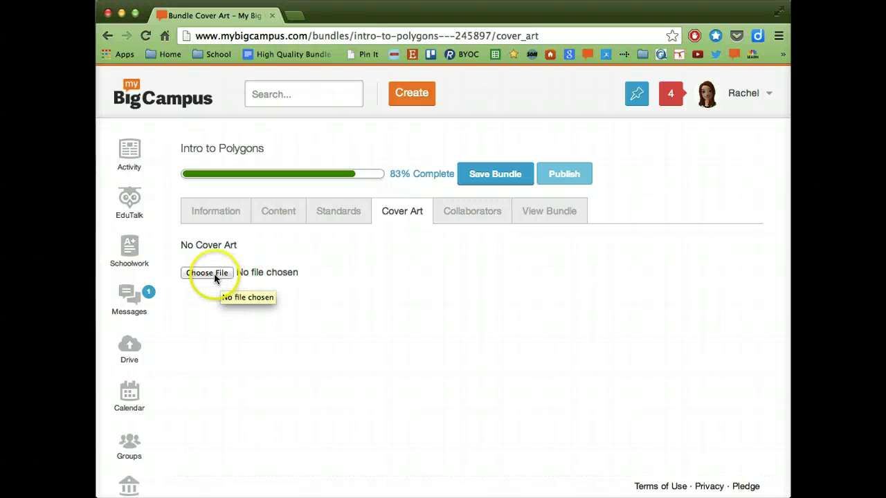
{"action": "left_click", "coordinate": [219, 276]}
{"action": "left_click", "coordinate": [218, 276]}
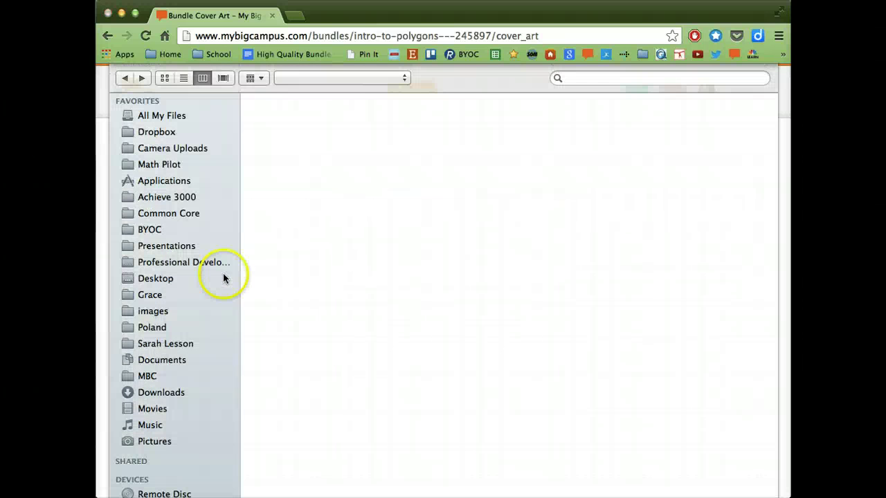
{"action": "left_click", "coordinate": [563, 345]}
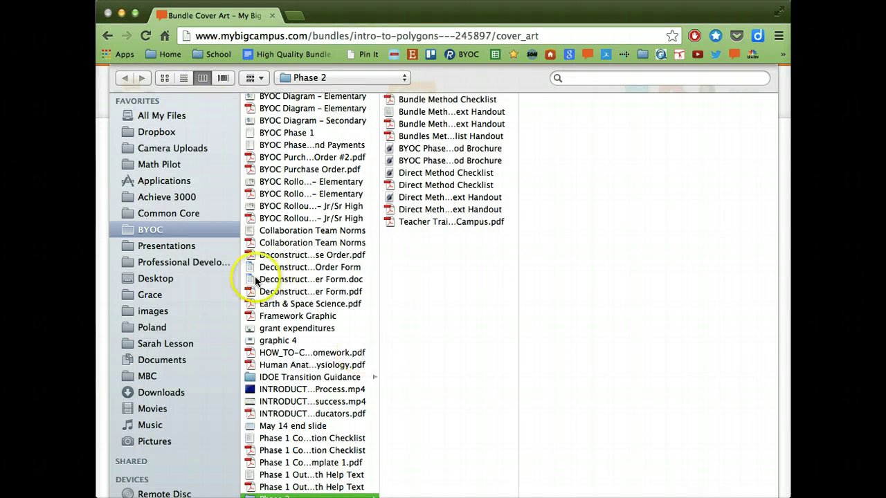
{"action": "left_click", "coordinate": [154, 315]}
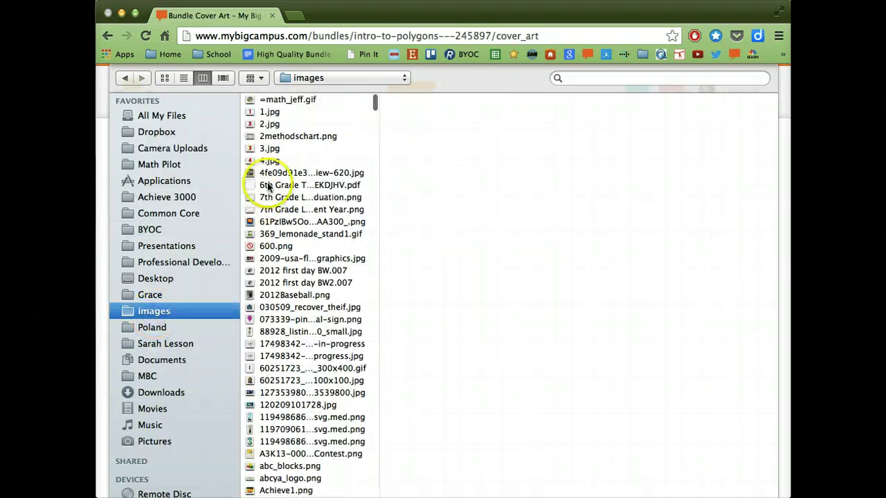
{"action": "left_click", "coordinate": [274, 149]}
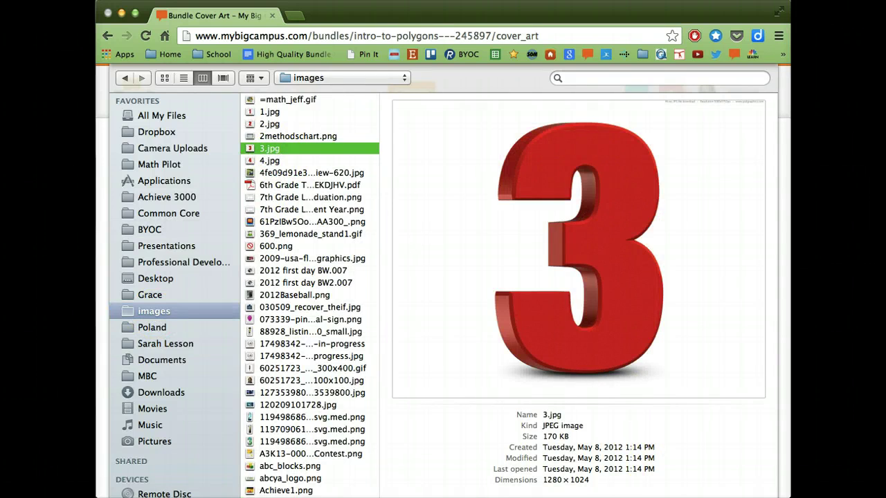
{"action": "left_click", "coordinate": [738, 497]}
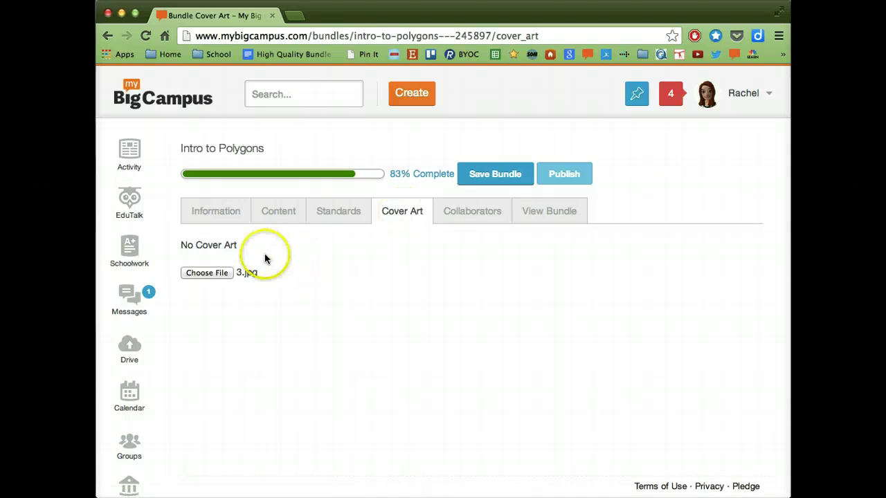
{"action": "left_click", "coordinate": [482, 178]}
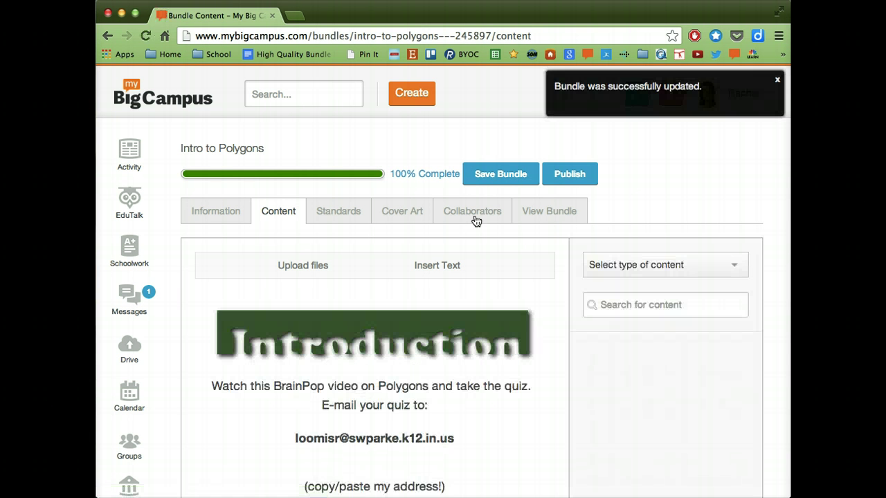
Step: Search for a colleague by first name, add the first Rosedale Elementary match as collaborator, and save the bundle
{"action": "left_click", "coordinate": [475, 220]}
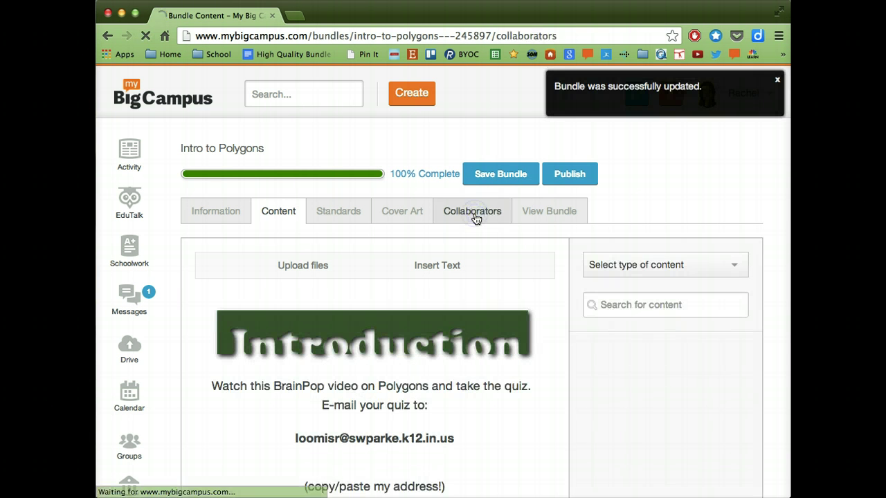
{"action": "left_click", "coordinate": [315, 253]}
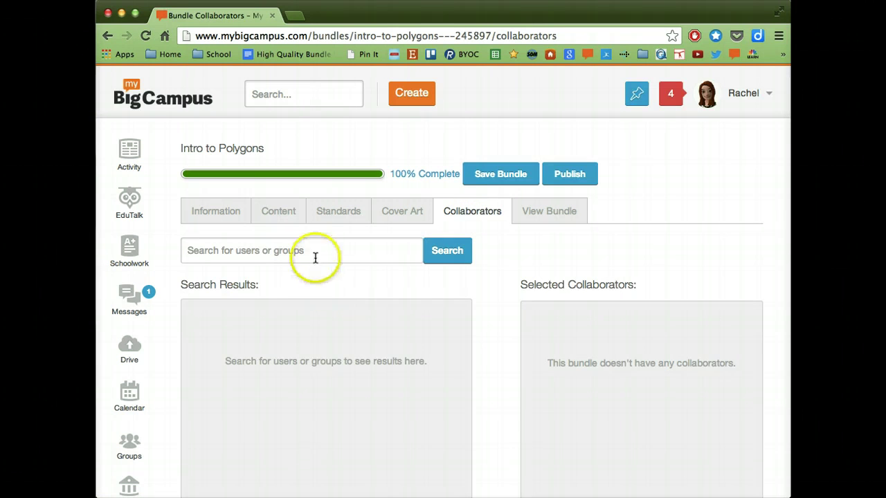
{"action": "type", "text": "diana"}
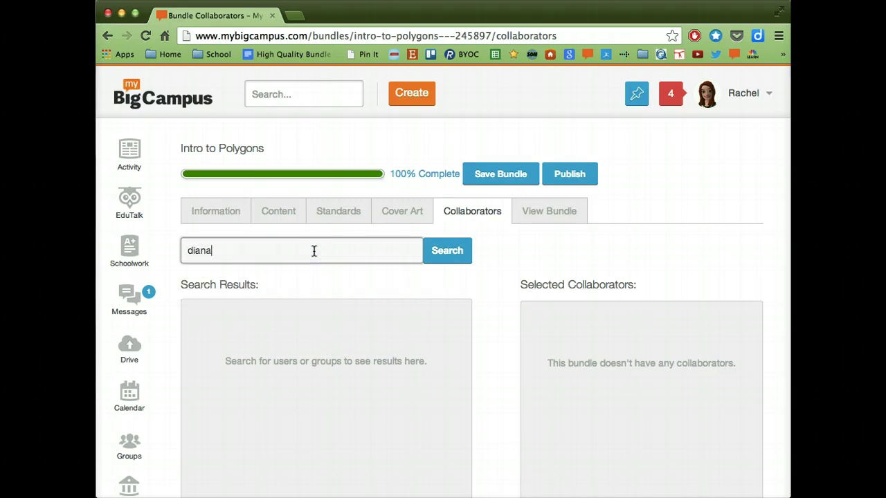
{"action": "key", "text": "Return"}
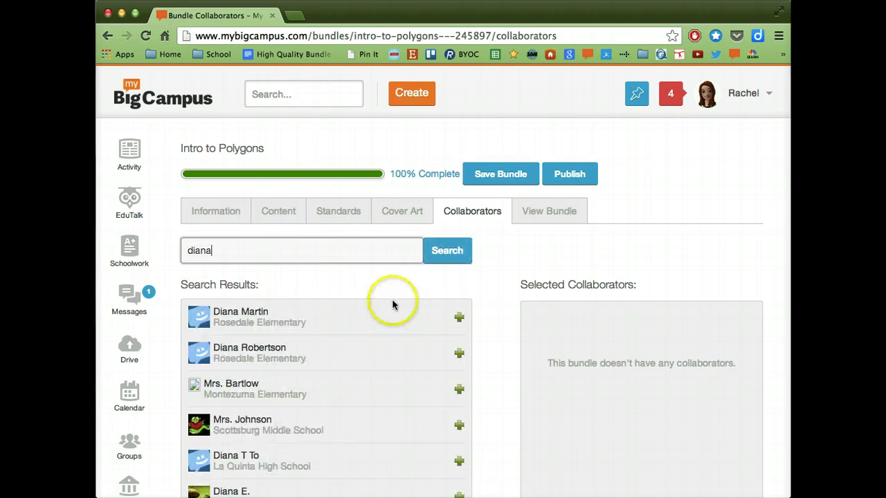
{"action": "left_click", "coordinate": [458, 318]}
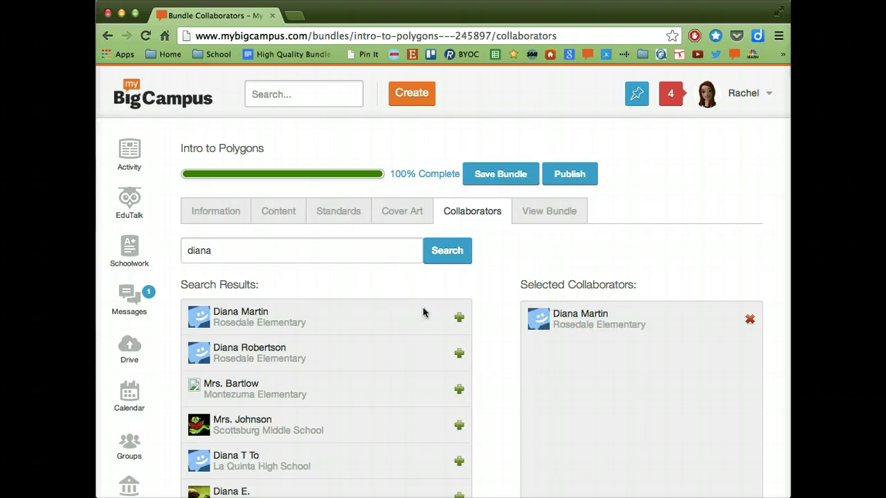
{"action": "left_click", "coordinate": [504, 174]}
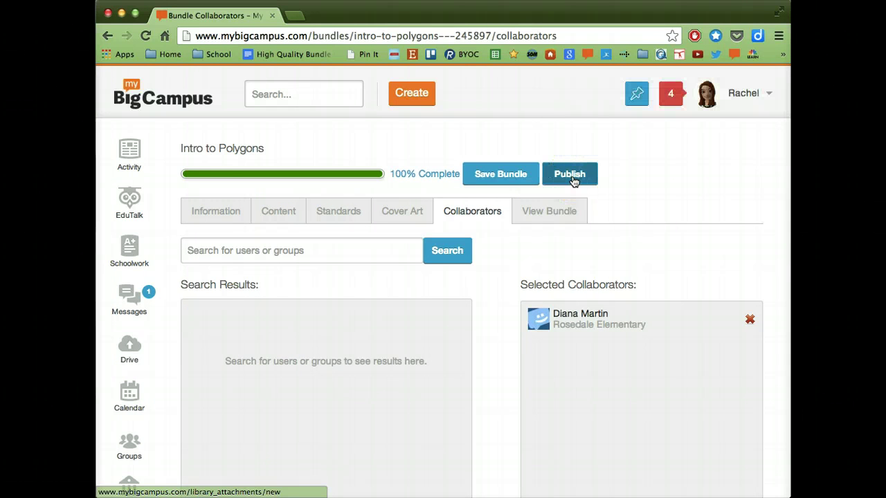
Step: Review the options for publishing the bundle to the library, including hiding it from students, and cancel without publishing
{"action": "left_click", "coordinate": [565, 179]}
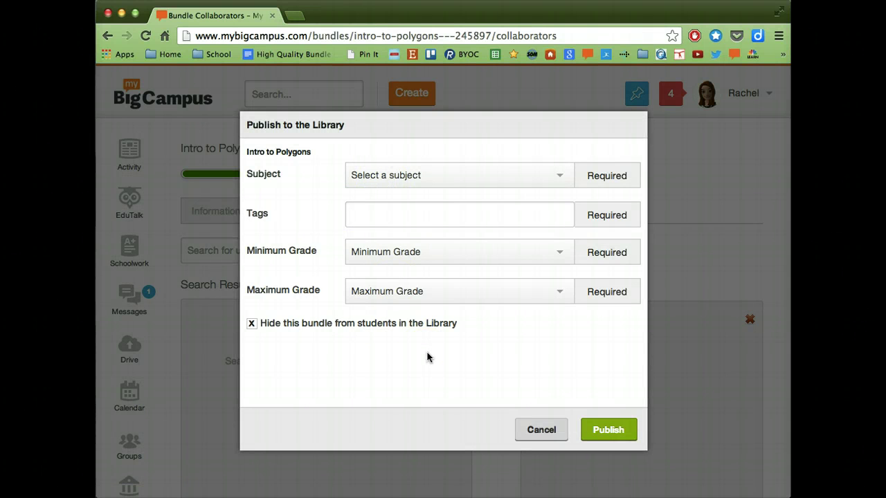
{"action": "left_click", "coordinate": [252, 324]}
{"action": "left_click", "coordinate": [534, 434]}
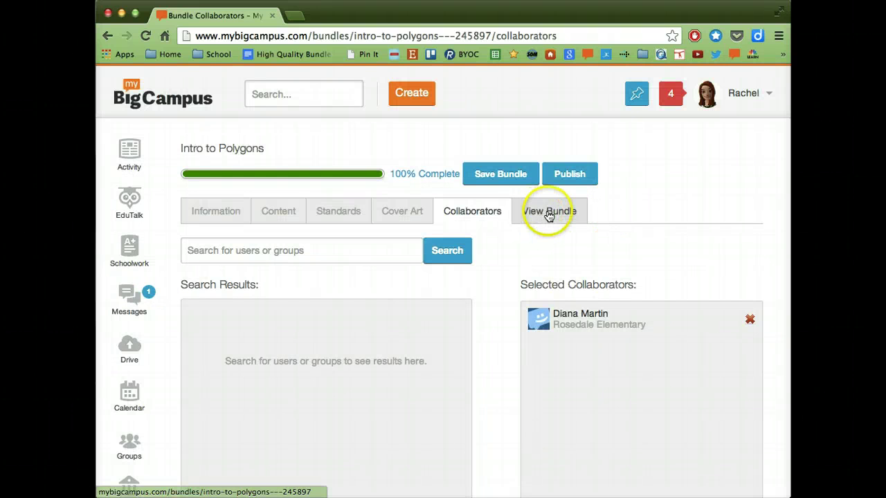
Step: View the finished Intro to Polygons bundle and examine its cover art, details and contents
{"action": "left_click", "coordinate": [548, 214]}
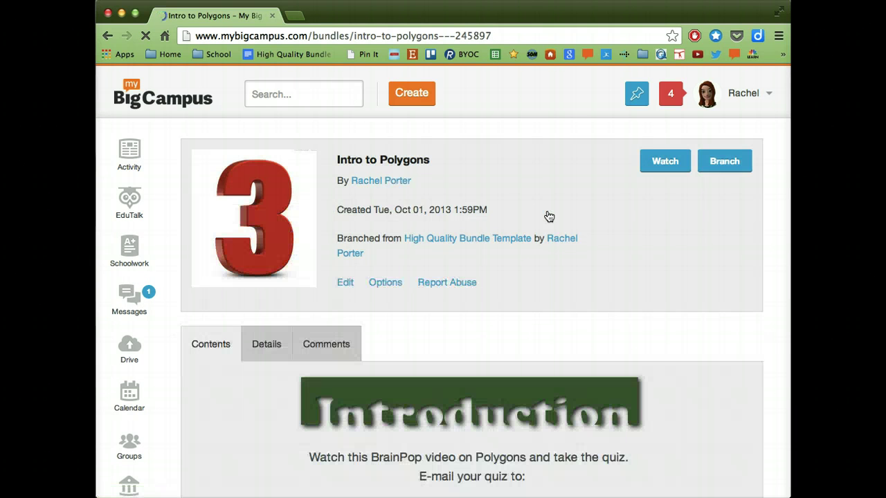
{"action": "left_click", "coordinate": [576, 254]}
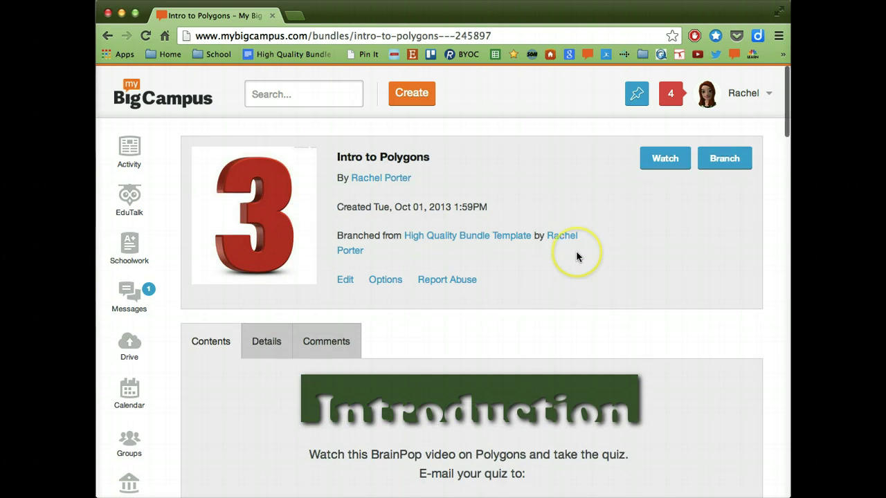
{"action": "scroll", "coordinate": [578, 257], "scroll_direction": "down", "scroll_amount": 2}
{"action": "scroll", "coordinate": [577, 257], "scroll_direction": "up", "scroll_amount": 2}
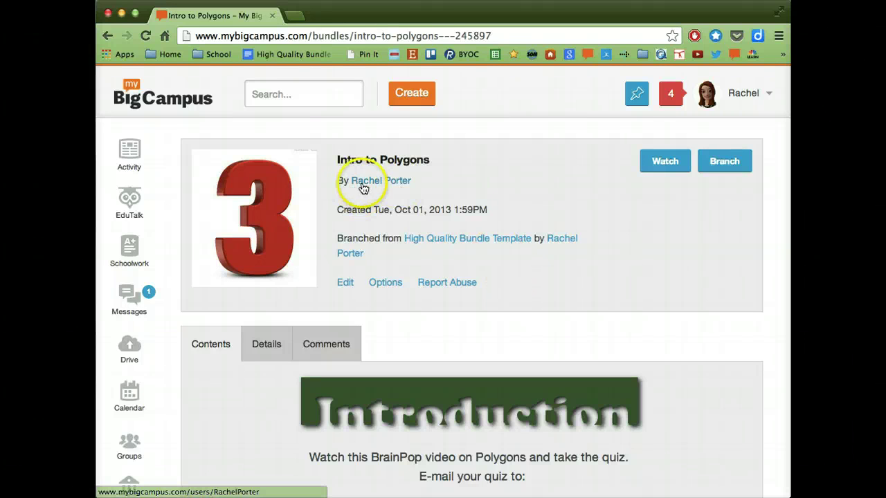
{"action": "left_click", "coordinate": [709, 97]}
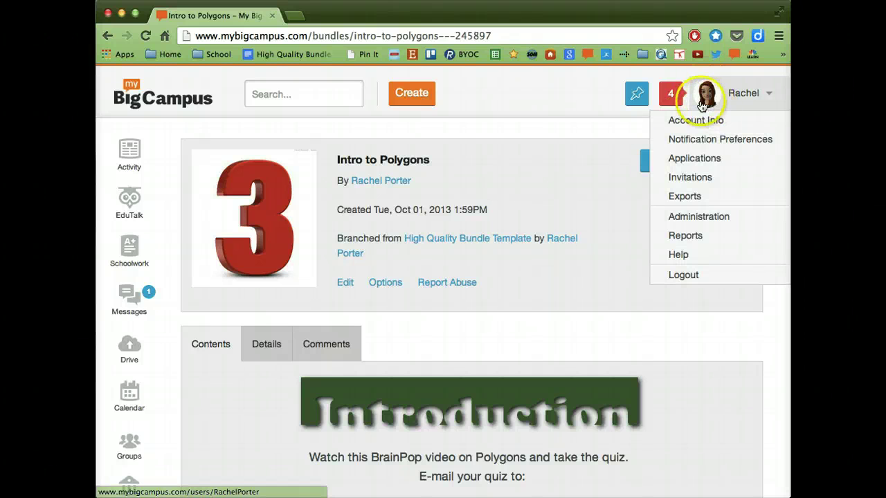
{"action": "left_click", "coordinate": [457, 208]}
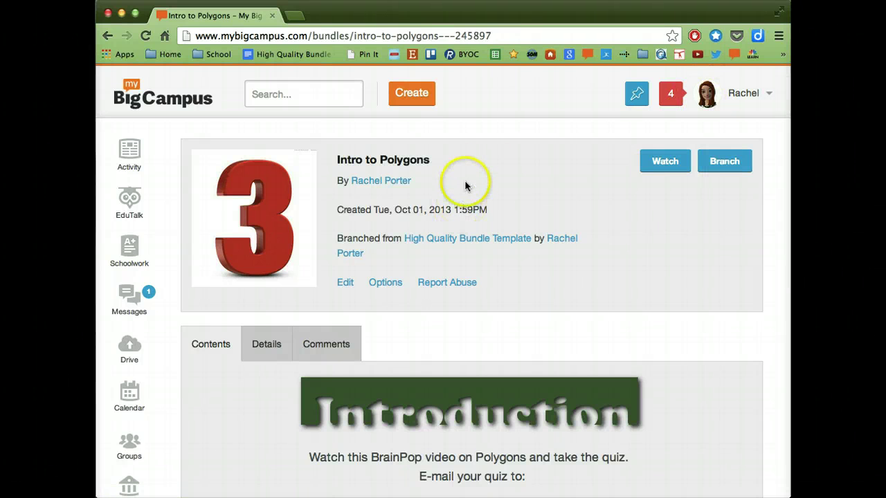